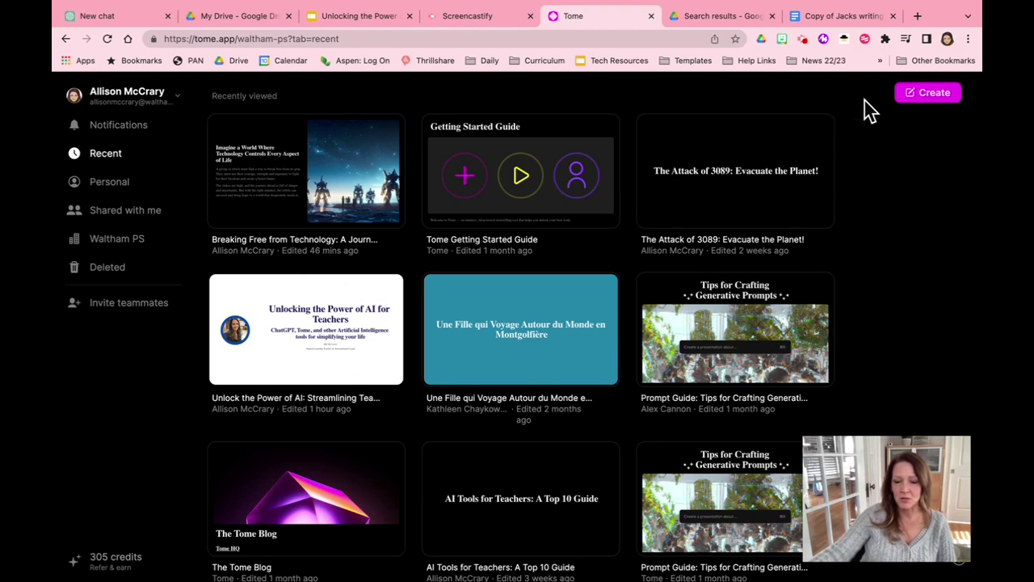
Step: Create a new tome and generate a presentation with images from the prompt "Digital Citizenship"
click(927, 101)
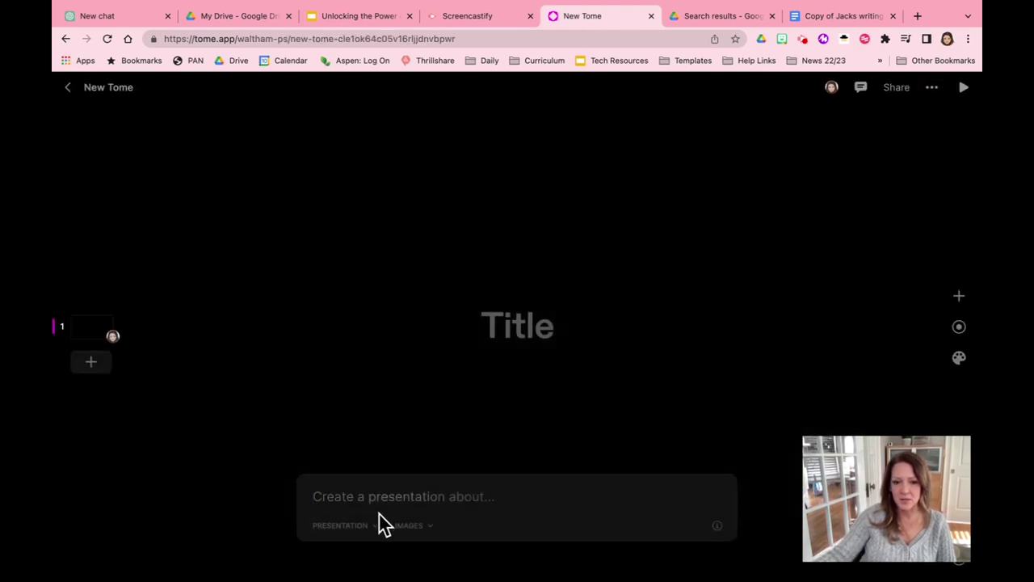
click(360, 494)
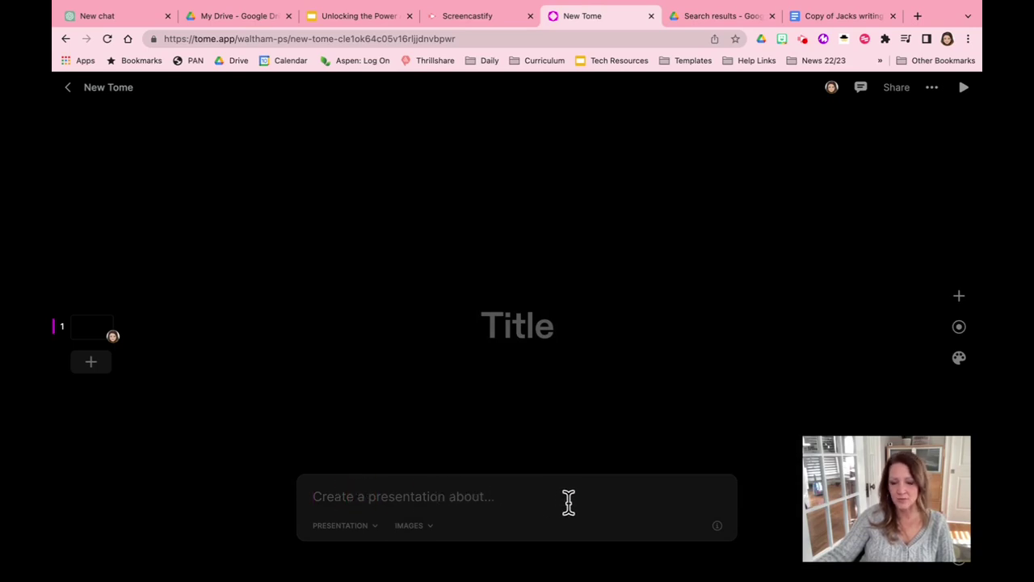
text(Dig)
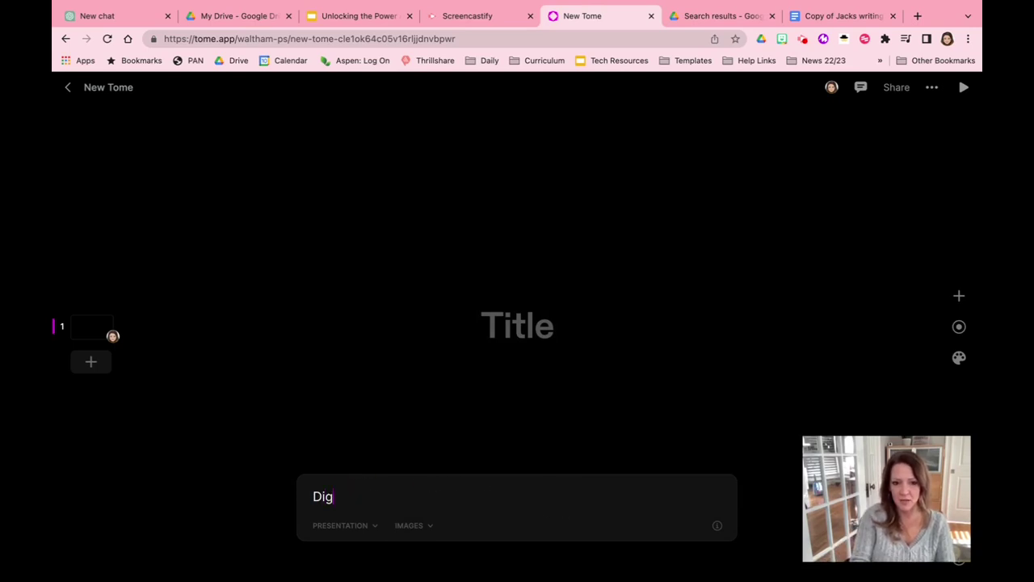
text(ital Cit)
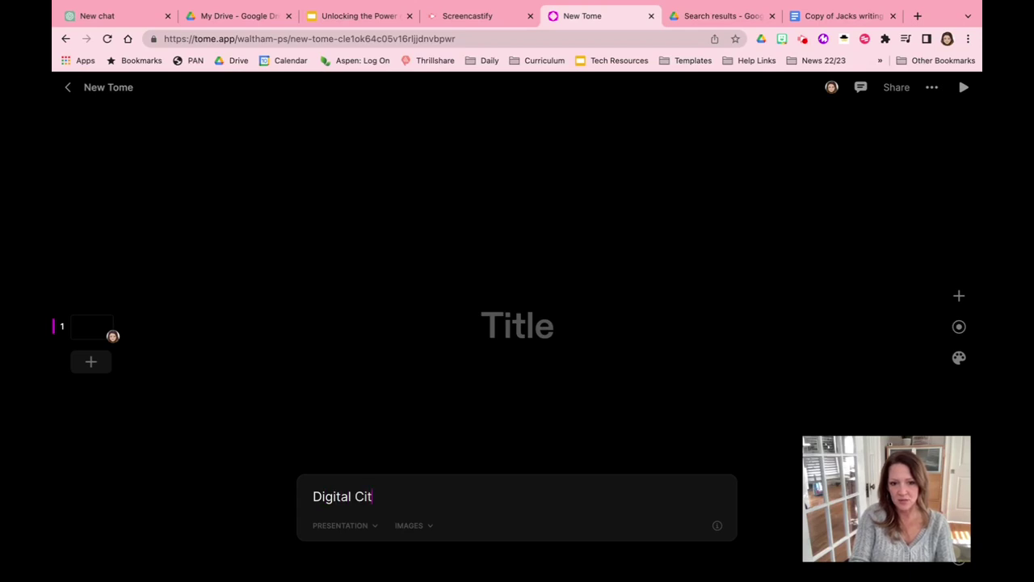
text(izenship)
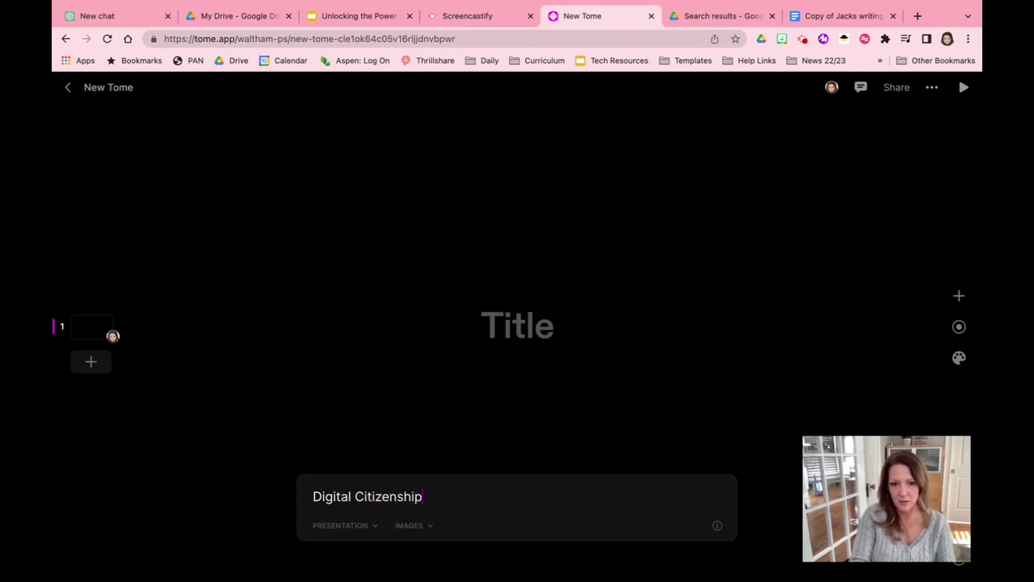
key(Return)
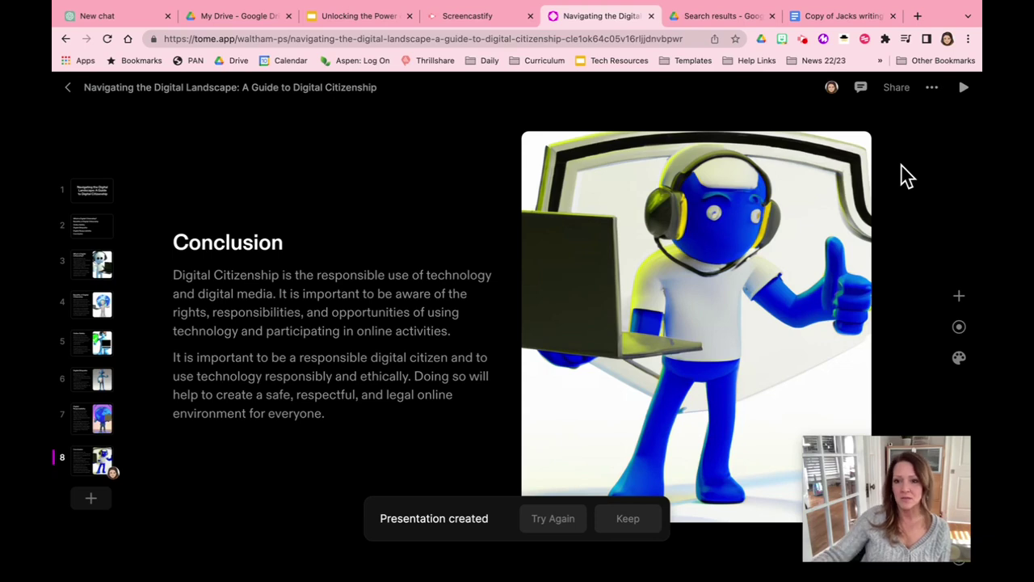
Step: Look through all eight slides of the generated presentation, from the title slide to the Conclusion
click(98, 197)
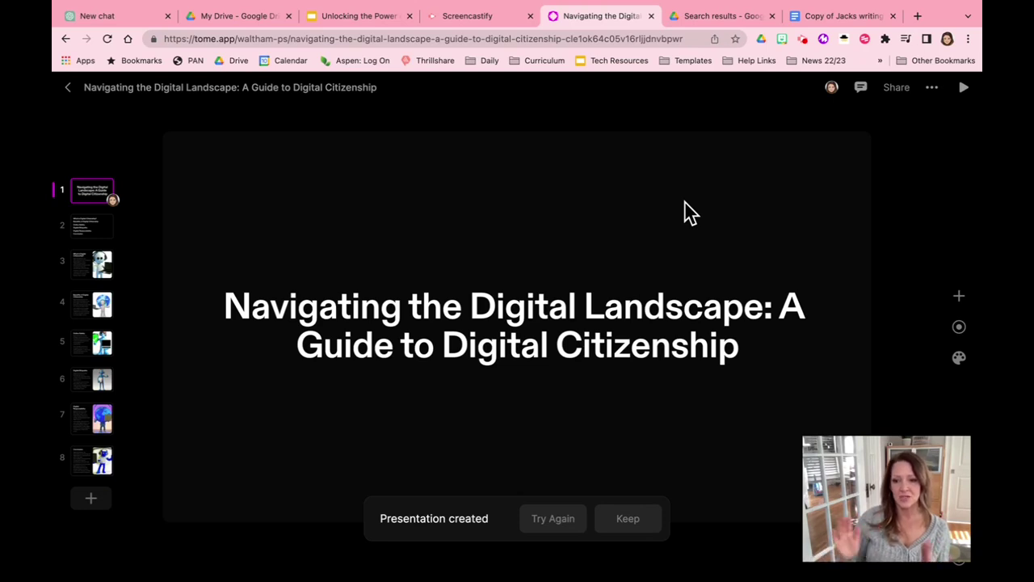
click(85, 236)
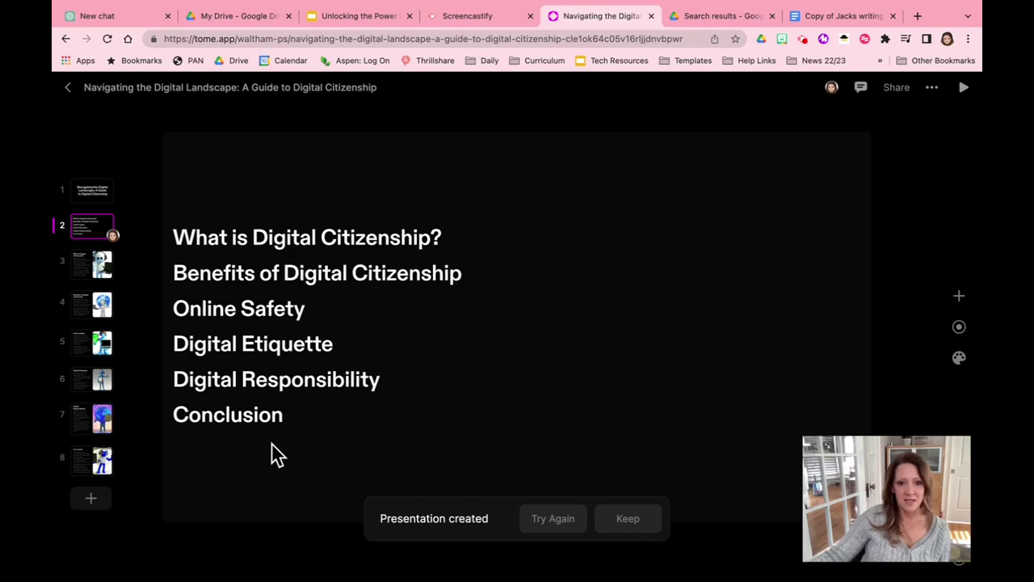
click(85, 265)
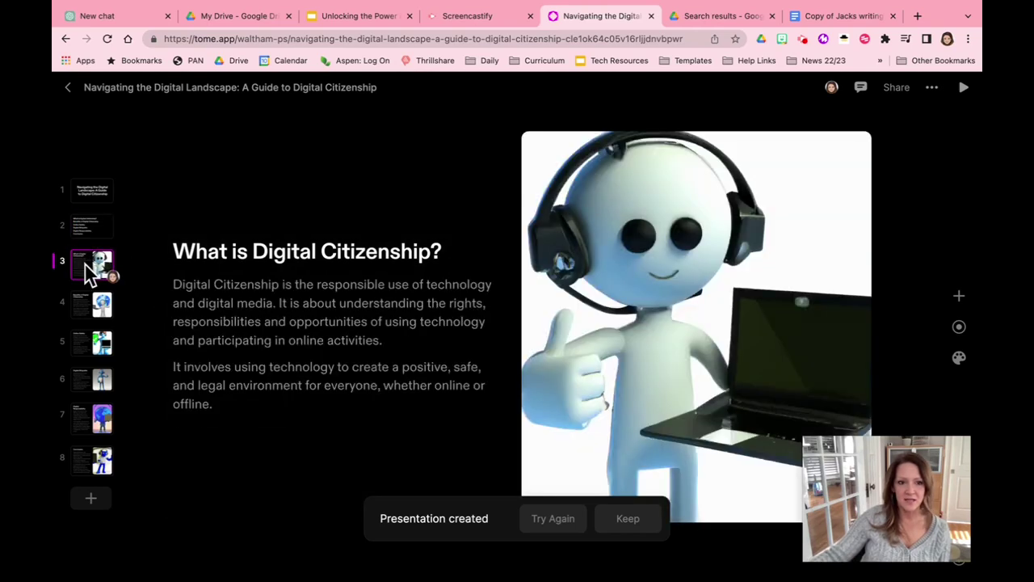
click(86, 313)
click(88, 352)
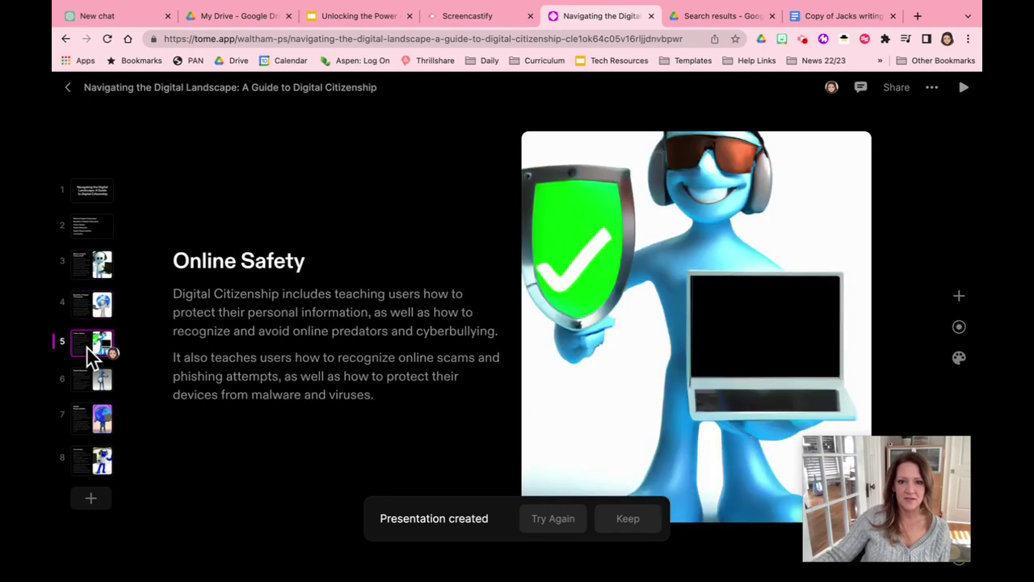
click(87, 392)
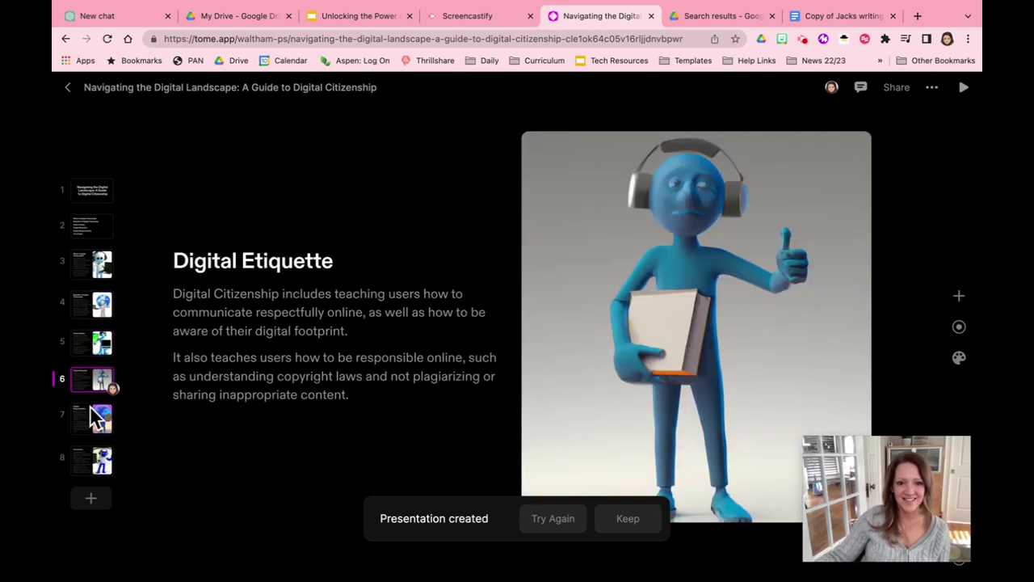
click(93, 421)
click(93, 459)
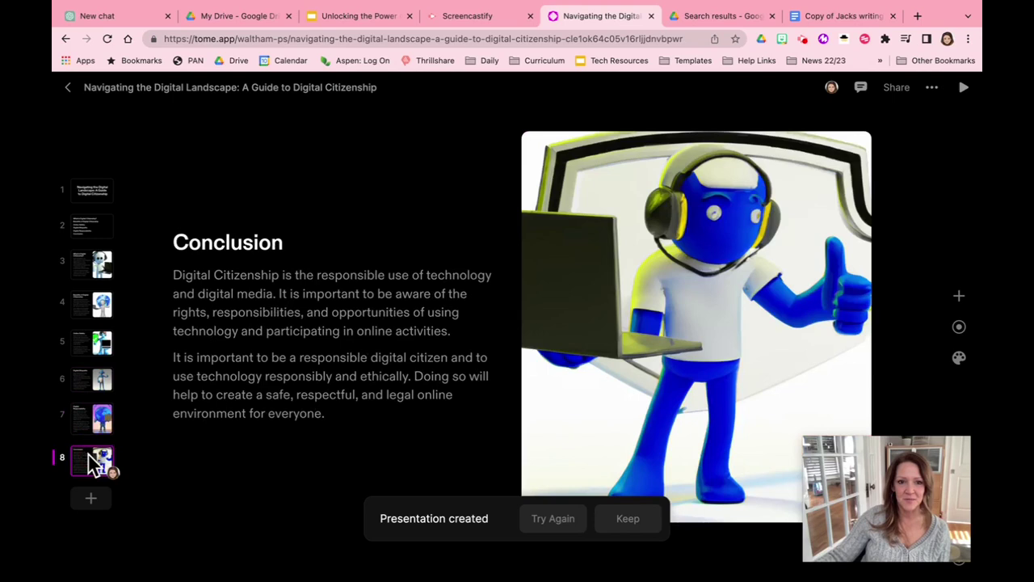
Step: Review slides 1 to 7 again, checking the headings and body text as editable content
click(111, 197)
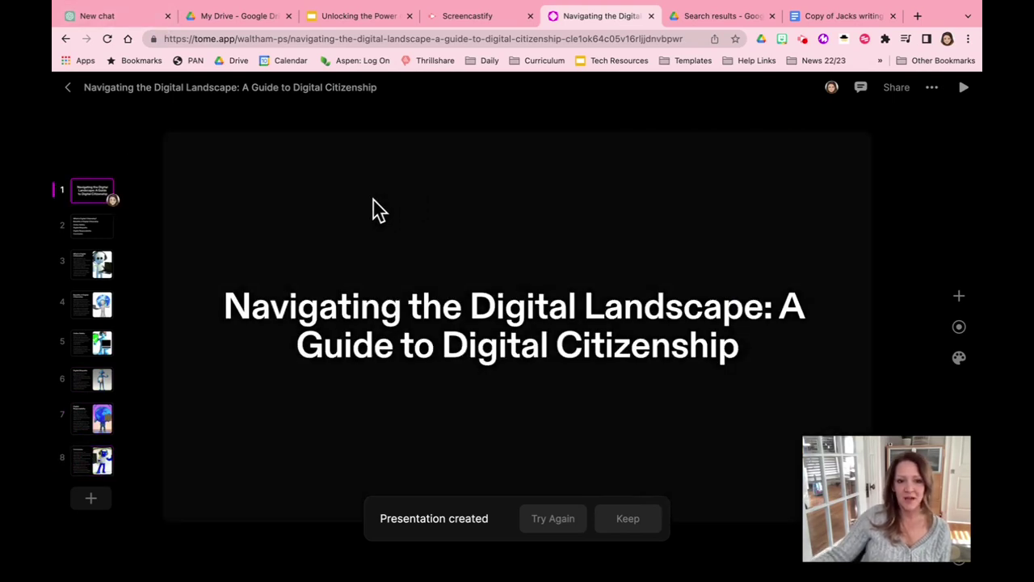
click(121, 232)
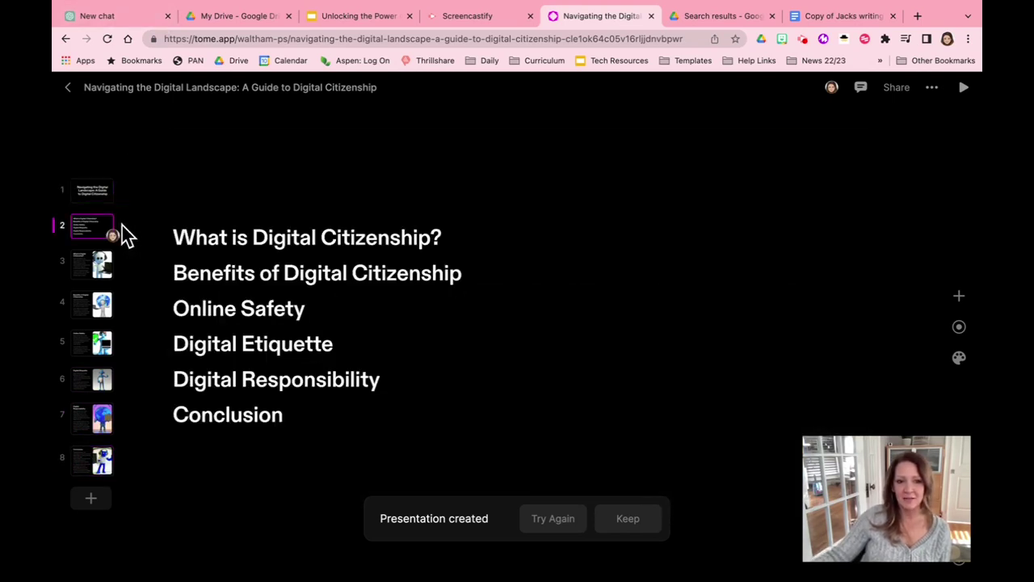
click(88, 266)
triple_click(320, 328)
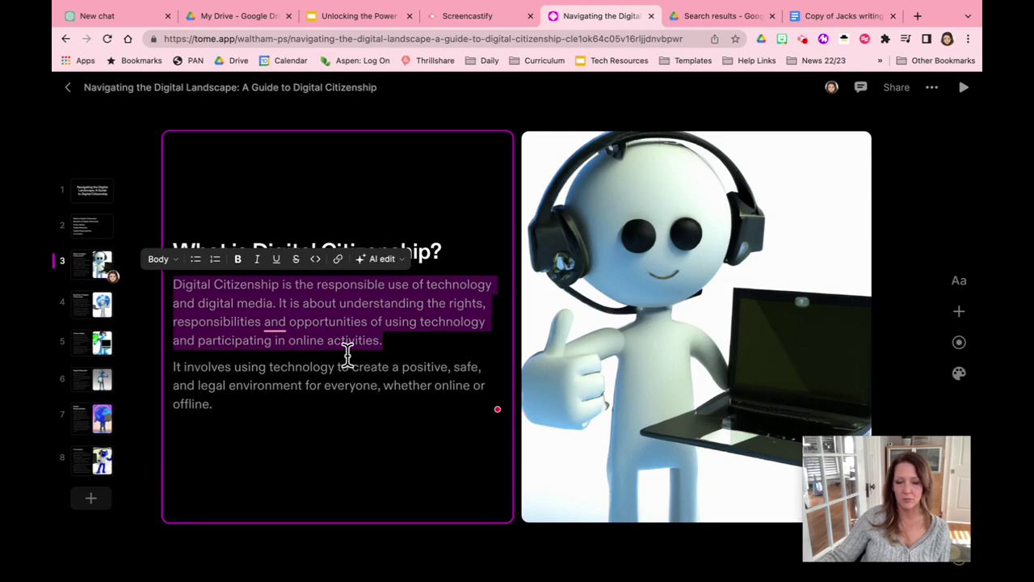
click(390, 243)
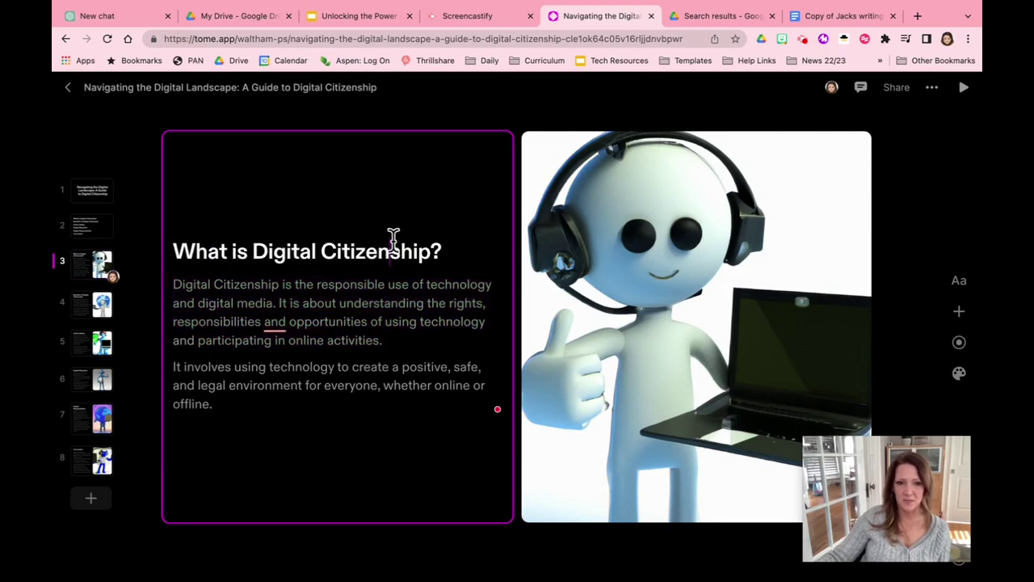
click(81, 313)
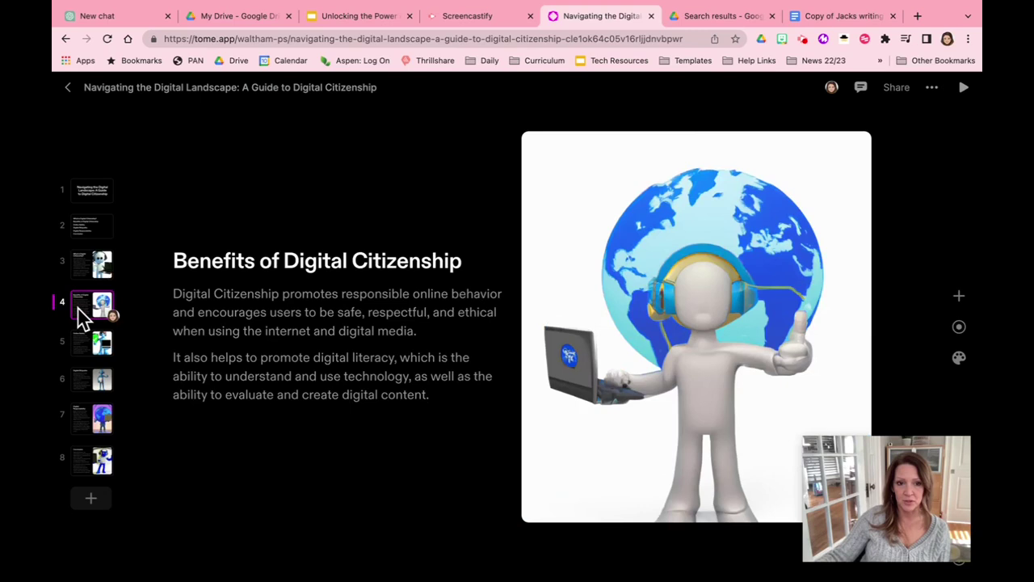
click(296, 268)
triple_click(246, 259)
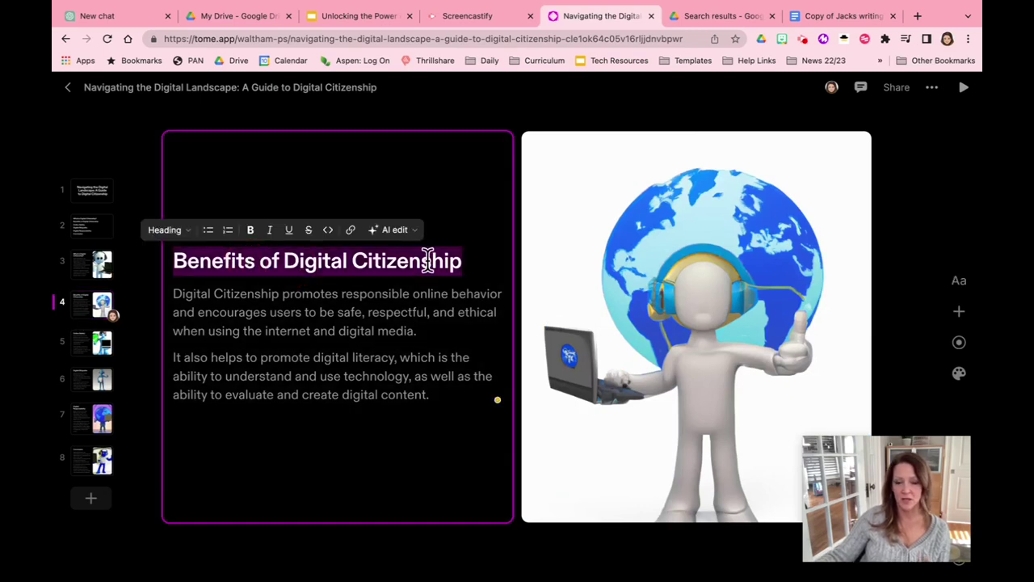
click(306, 332)
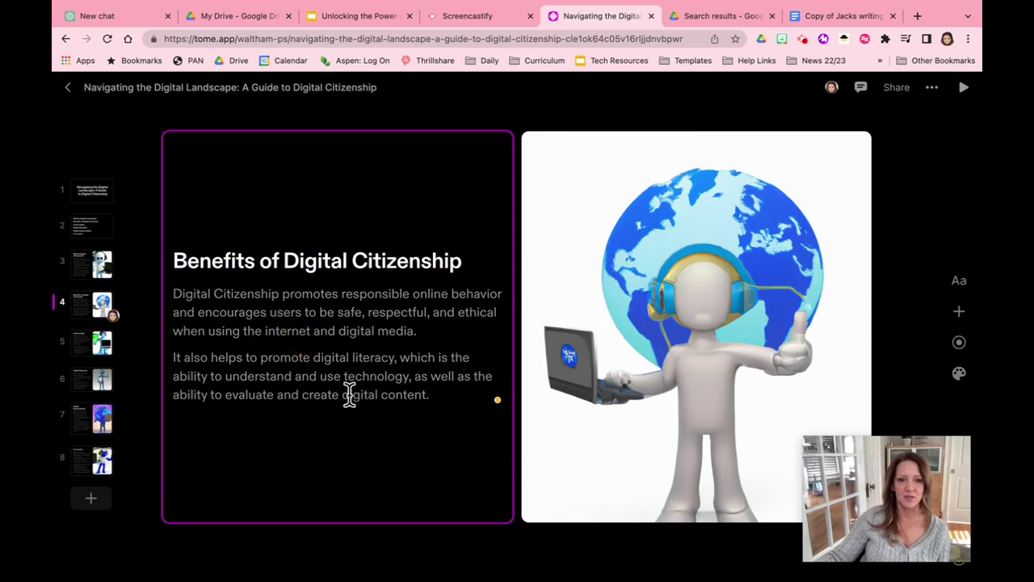
click(83, 351)
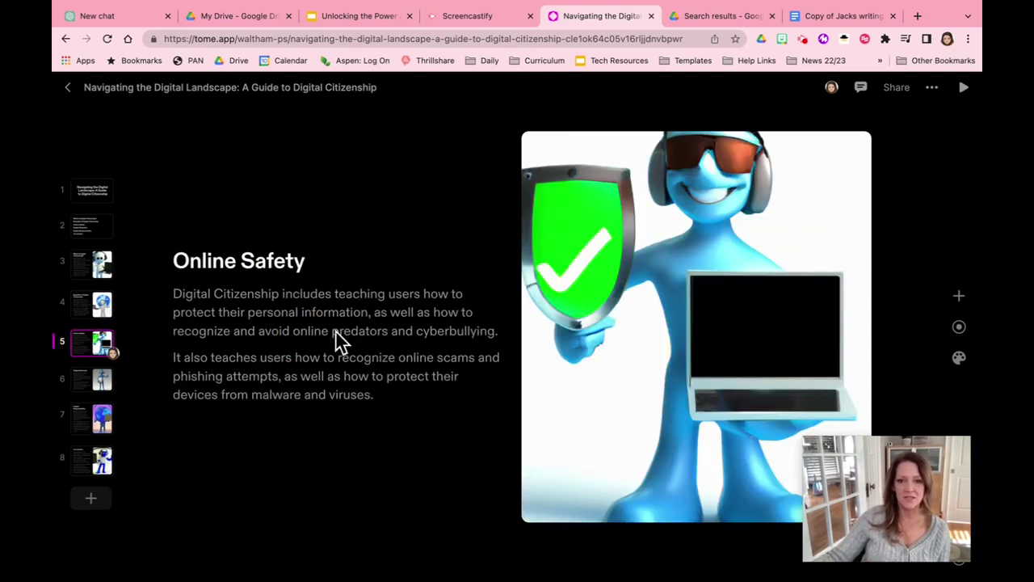
click(85, 380)
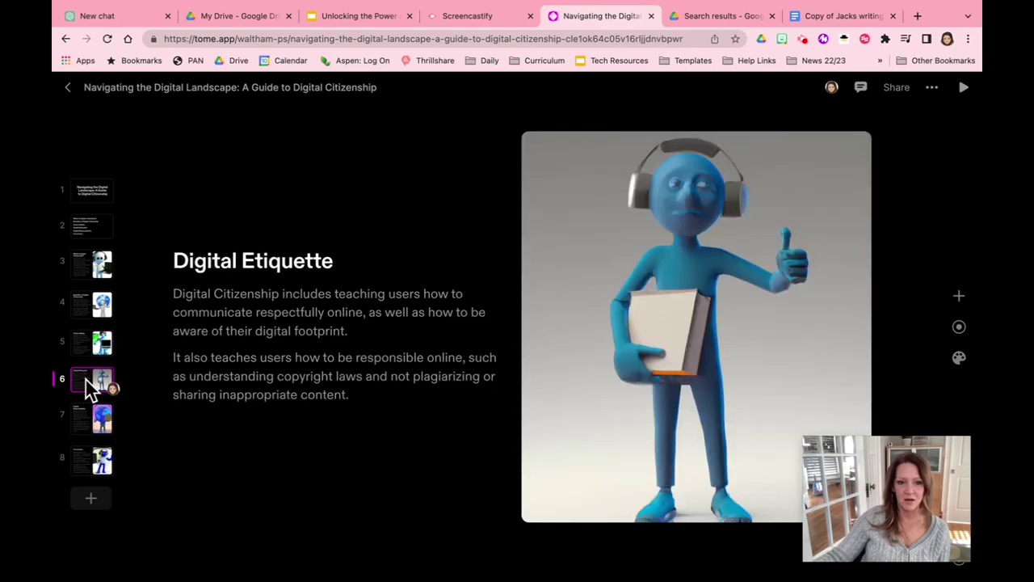
click(85, 422)
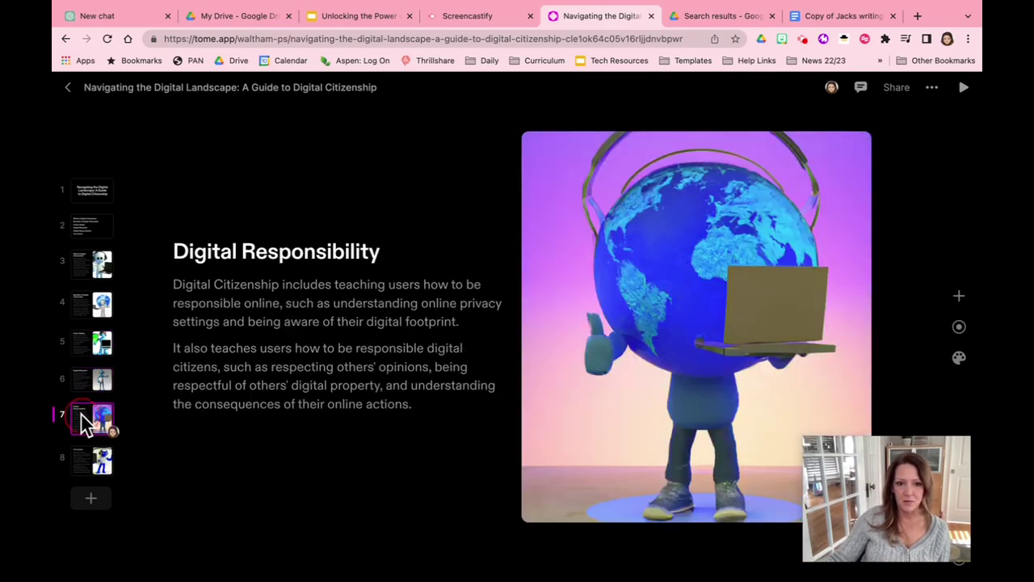
click(371, 322)
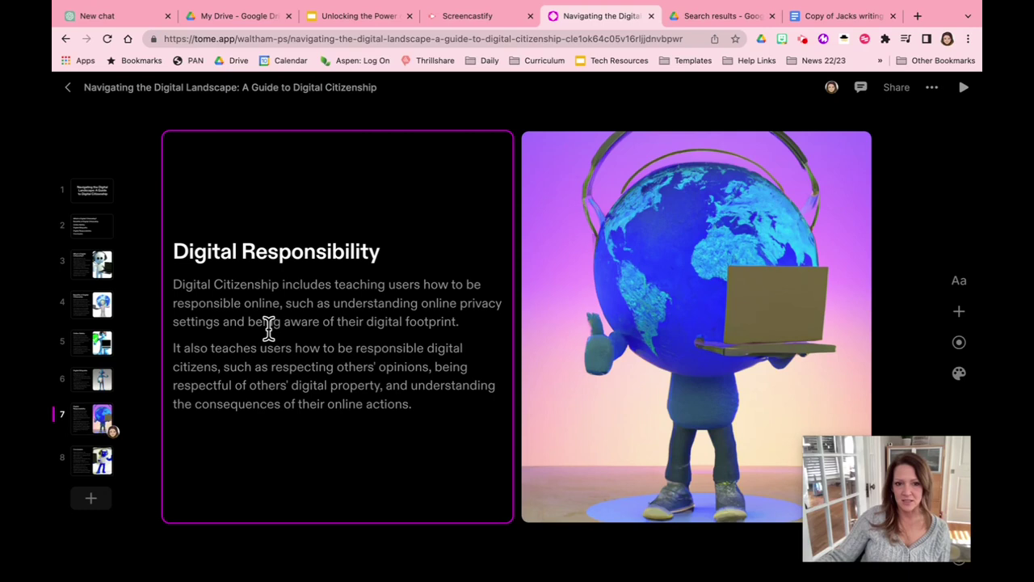
Step: Add an image tile to the Digital Responsibility slide and upload 0RCoGXO_400x400.jpeg from the Screenshots folder into it
click(647, 303)
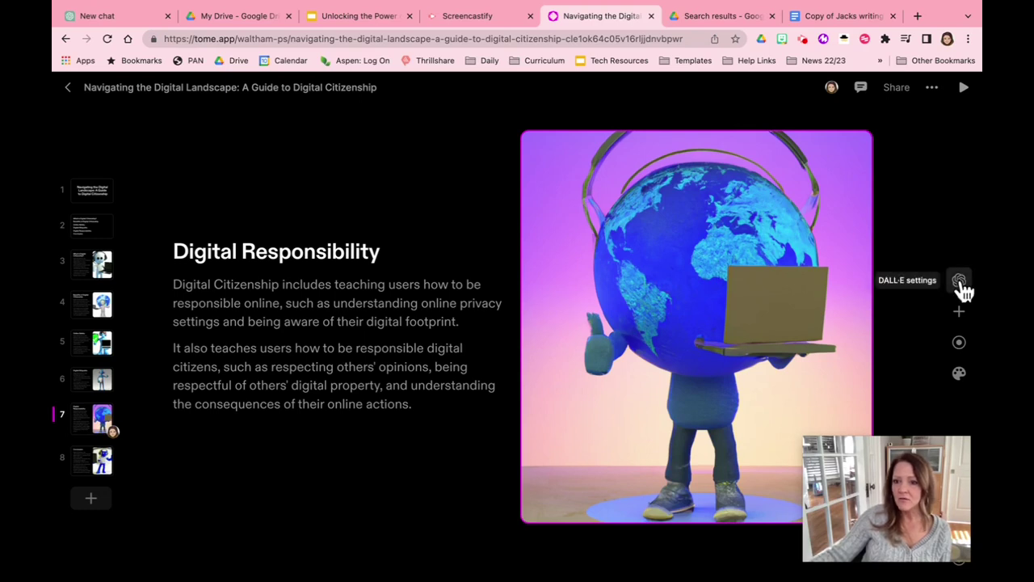
click(964, 315)
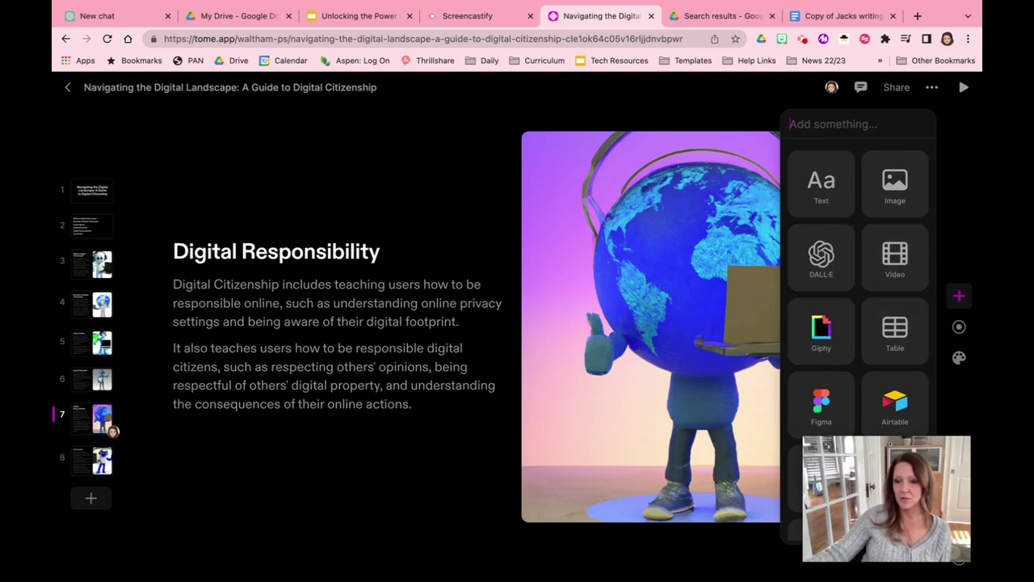
mouse_move(861, 535)
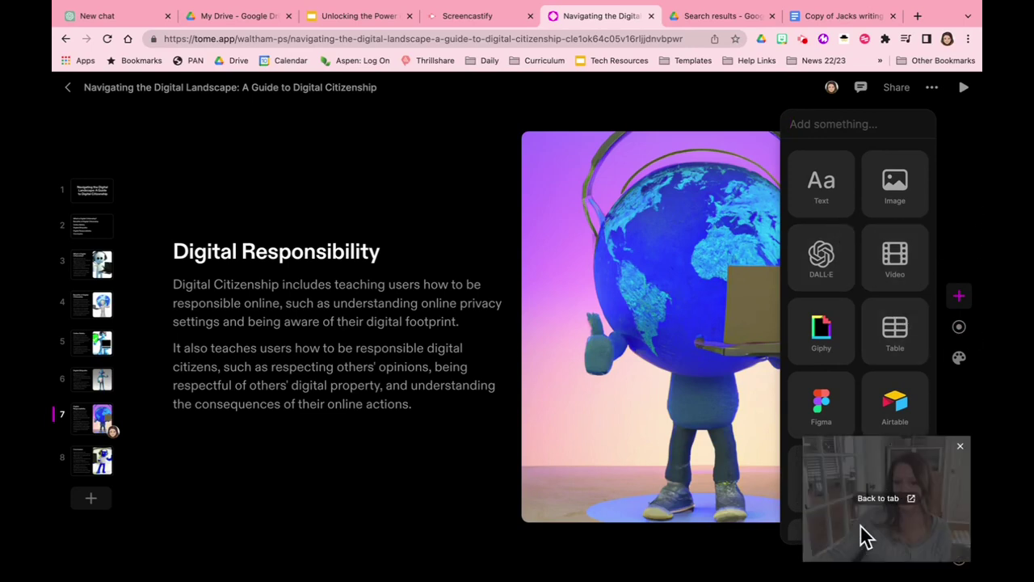
click(960, 446)
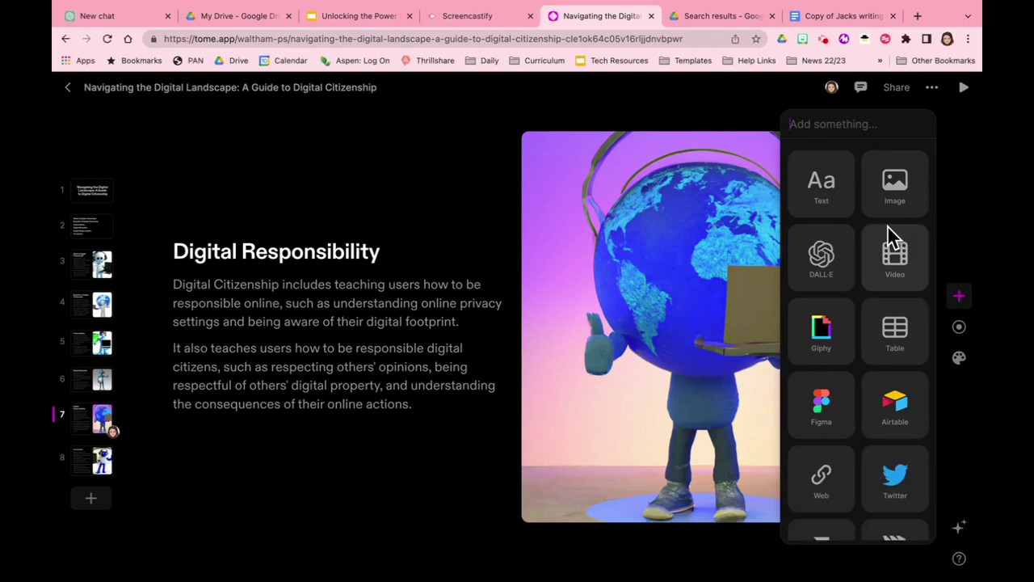
click(897, 184)
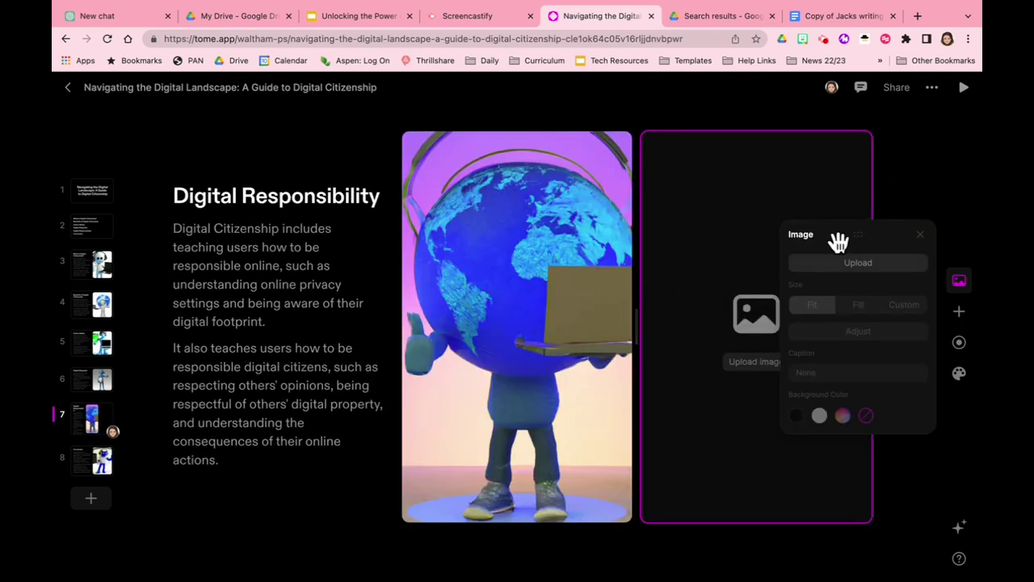
click(857, 267)
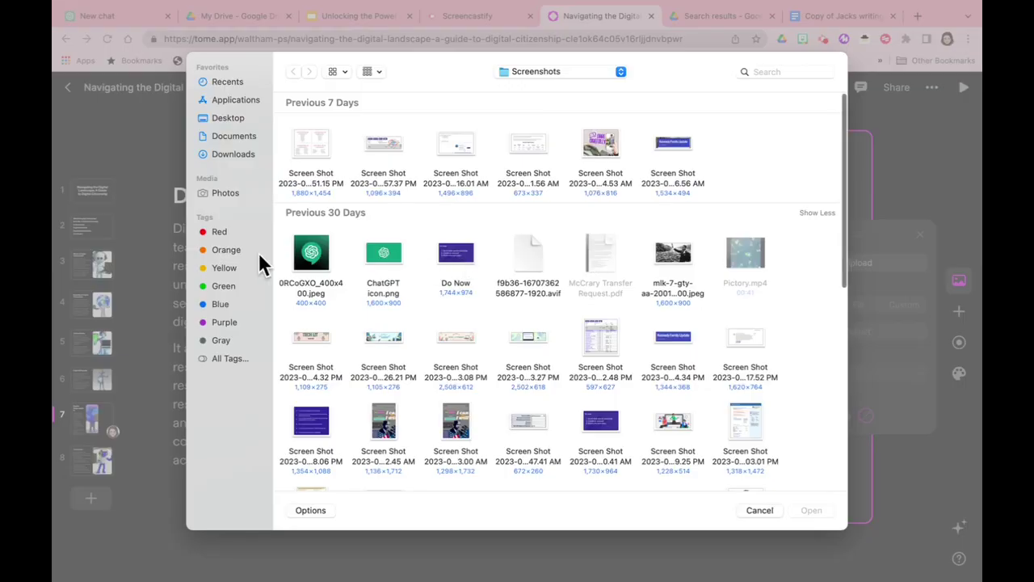
click(311, 257)
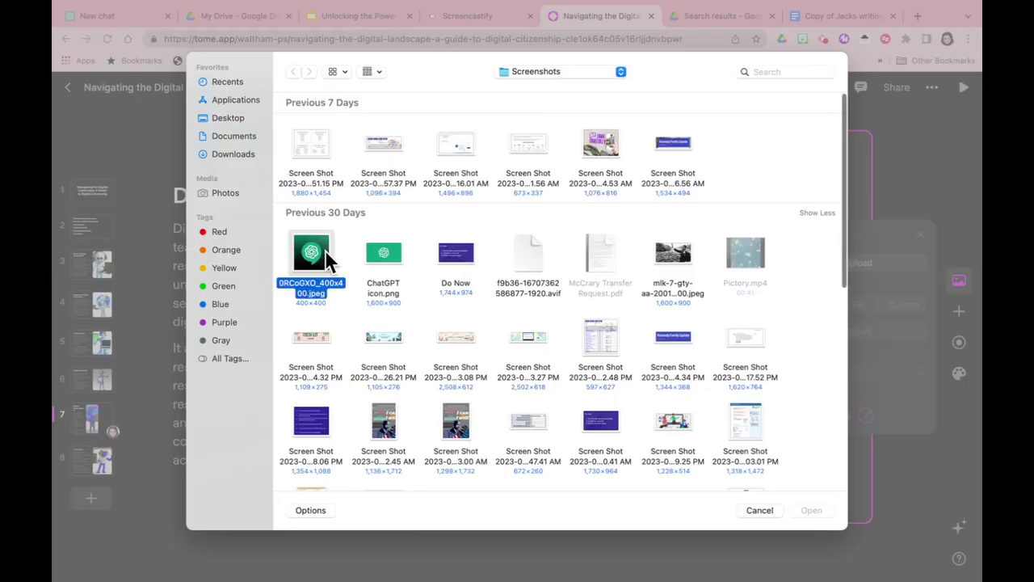
click(812, 511)
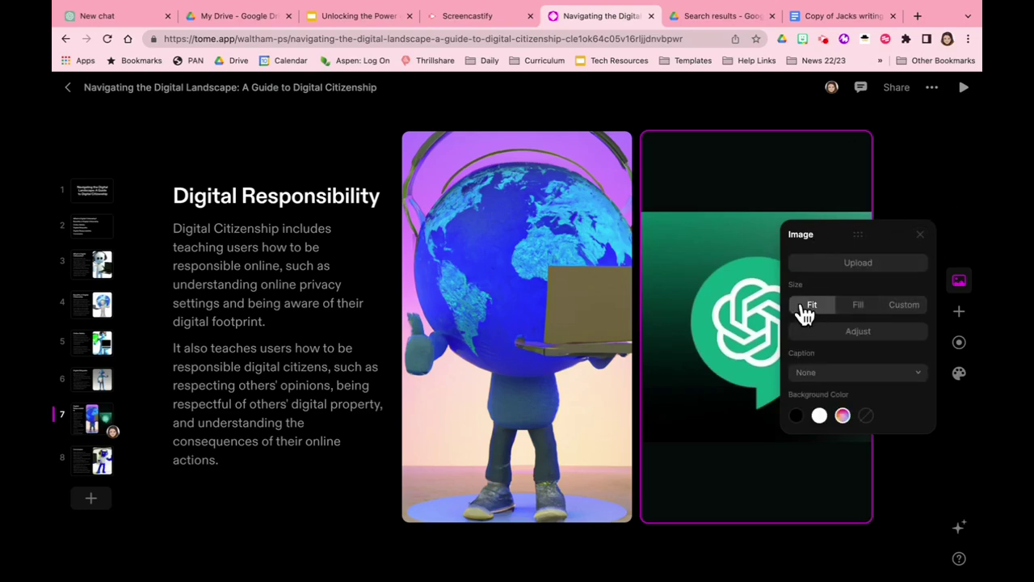
Step: Open the size adjustment for the uploaded logo image and accept the 59% scale
key(ctrl+Down)
click(572, 48)
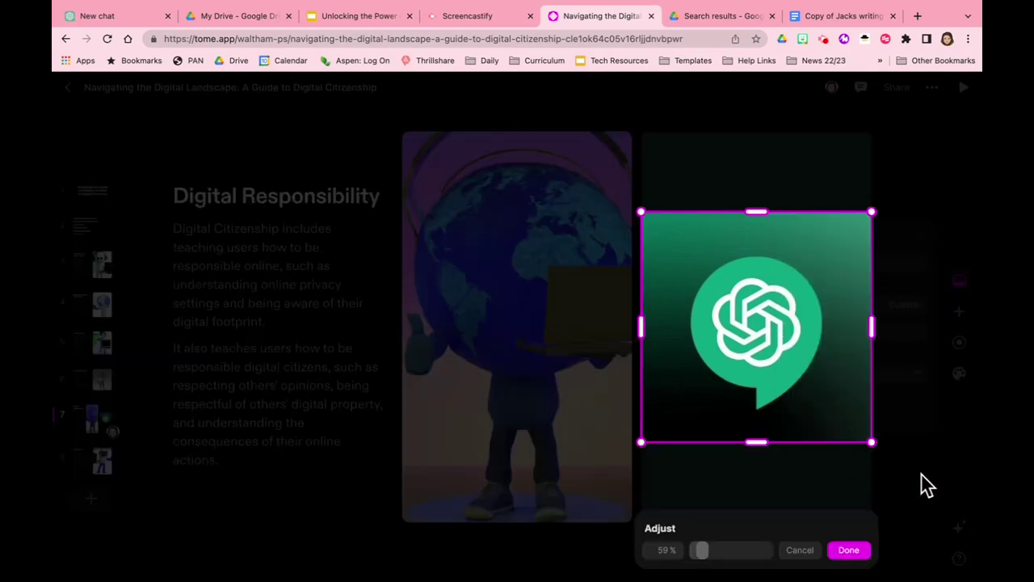
click(846, 551)
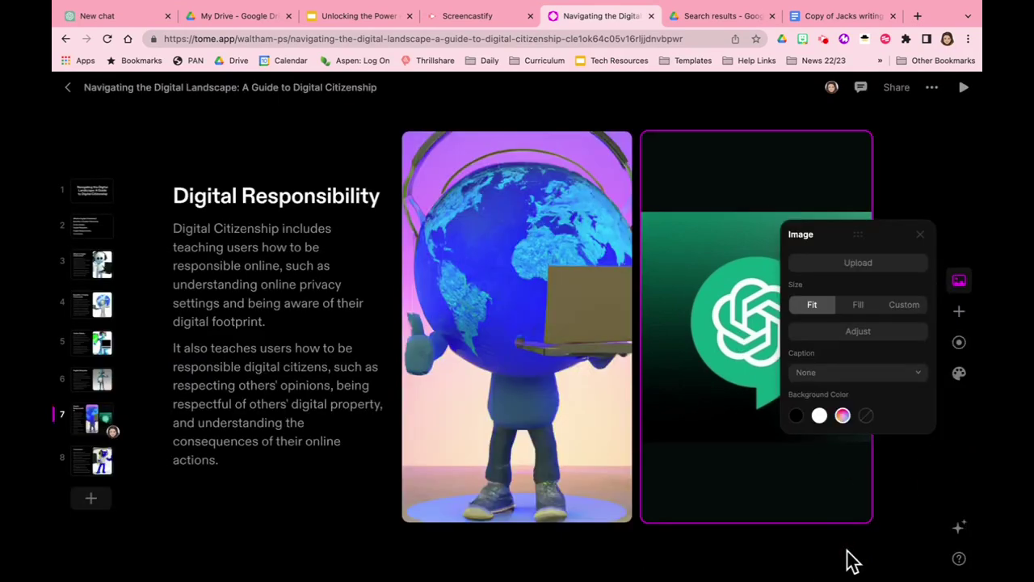
Step: Delete the globe character image from the Digital Responsibility slide
click(353, 450)
click(669, 445)
click(526, 441)
key(BackSpace)
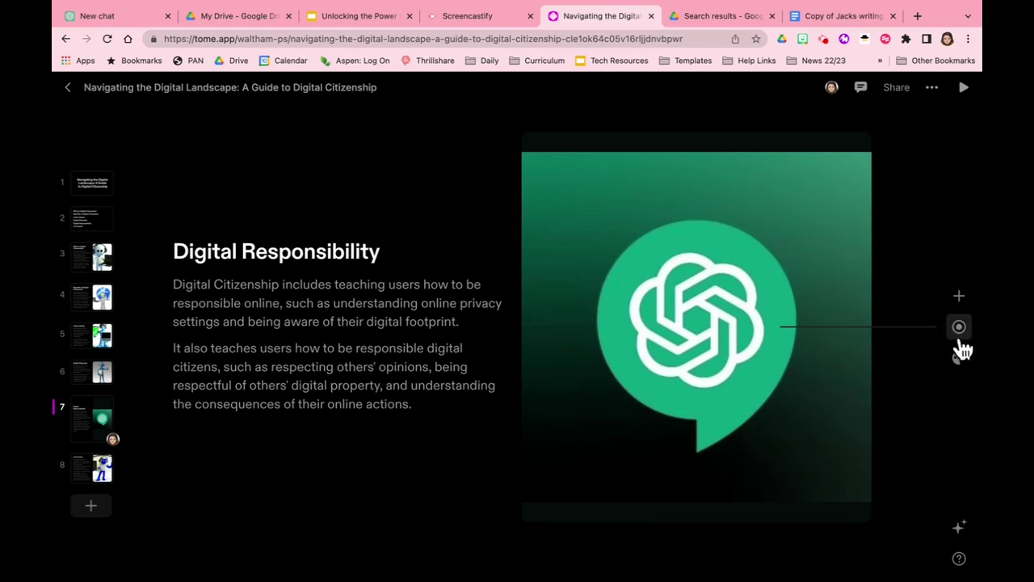
Step: Add a table tile to the Digital Responsibility slide
click(961, 299)
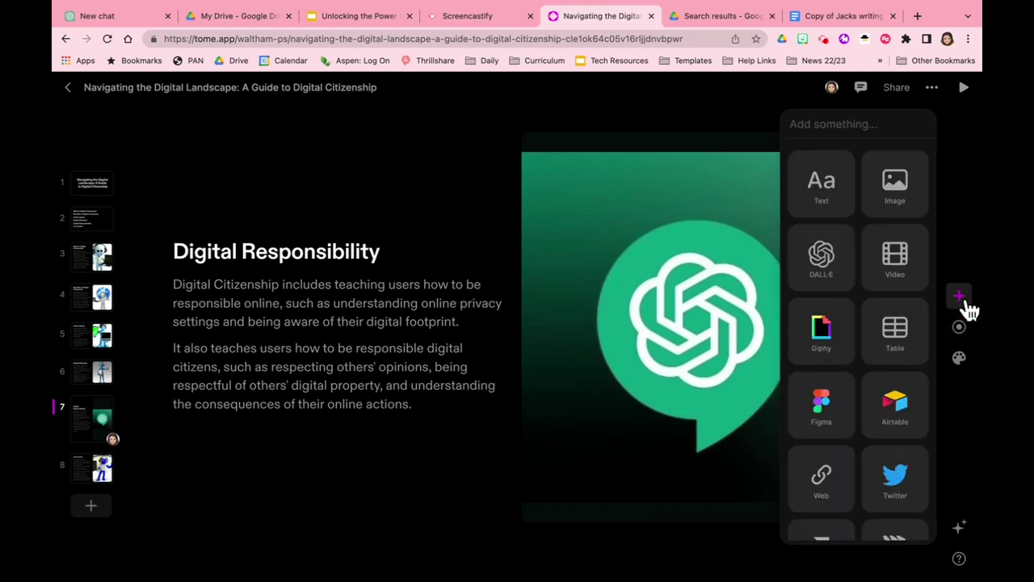
click(904, 331)
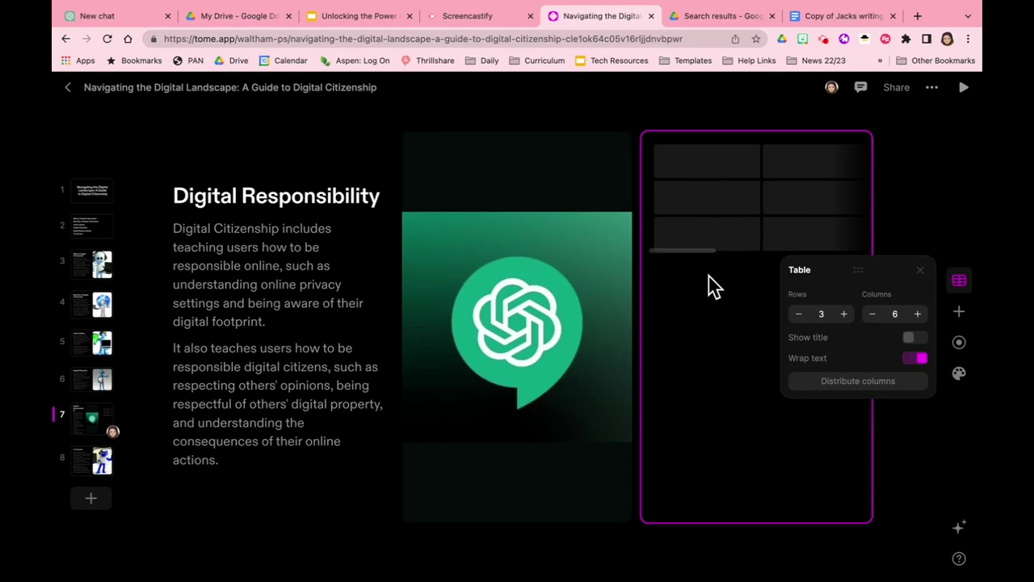
Step: Examine the content types and integrations that can be added to the Digital Responsibility slide
click(958, 310)
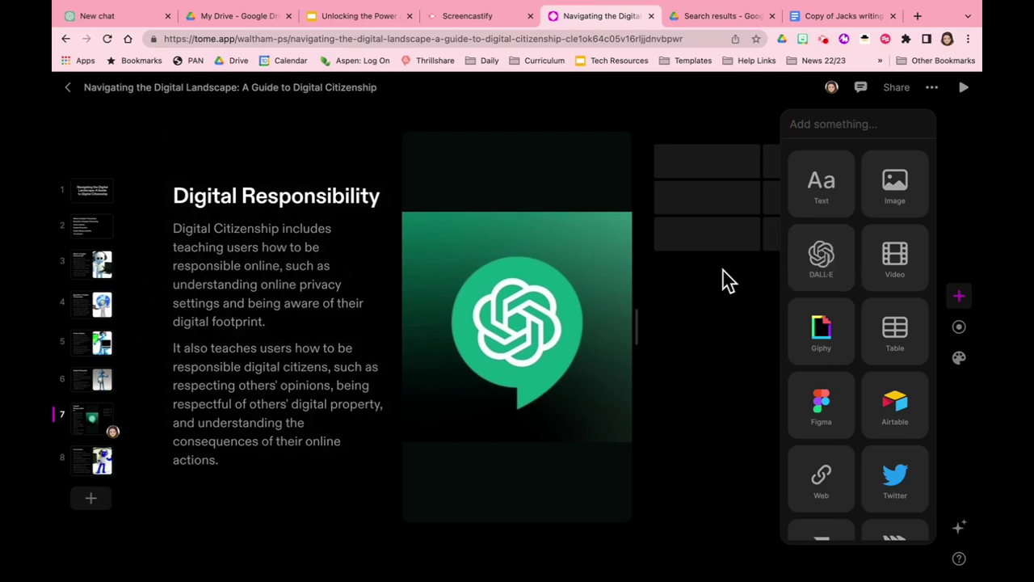
scroll(816, 249, down, 2)
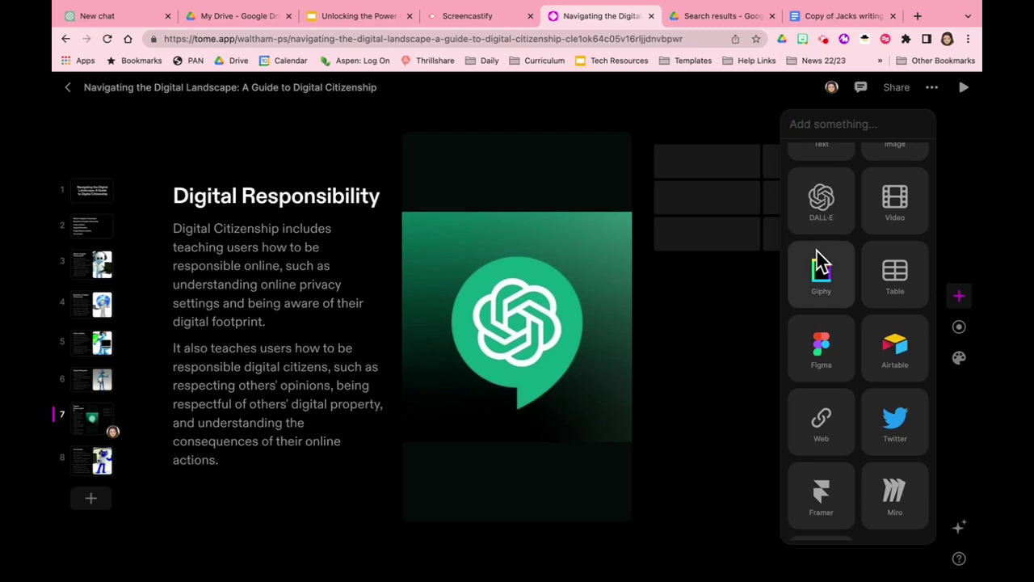
scroll(816, 252, down, 1)
scroll(816, 249, down, 1)
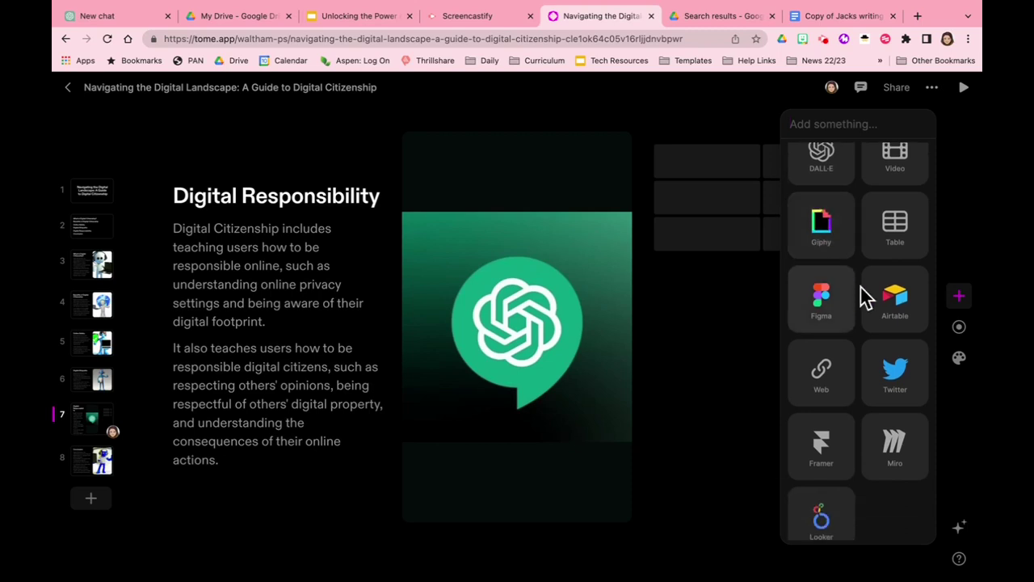
scroll(834, 387, down, 1)
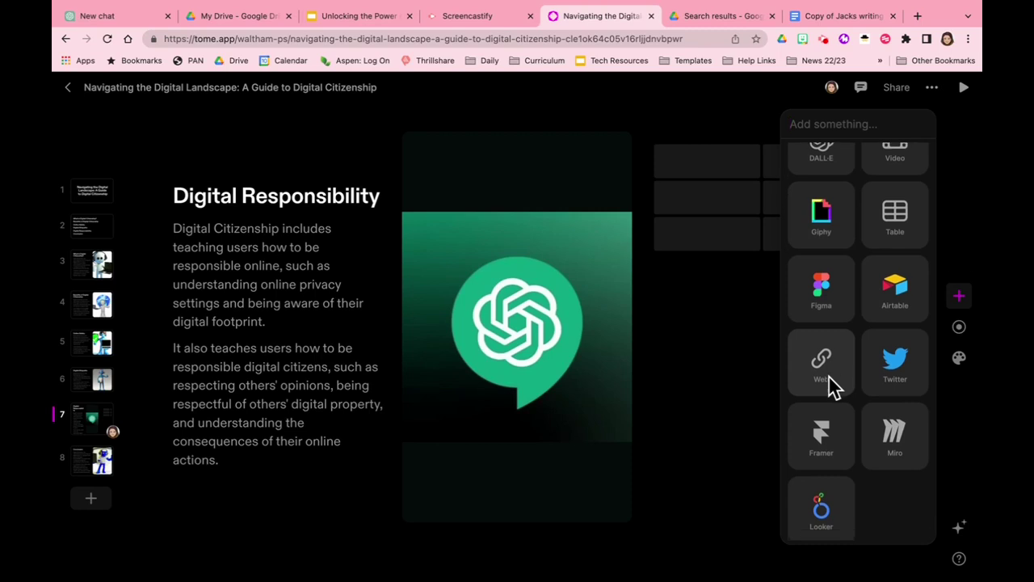
scroll(832, 386, up, 5)
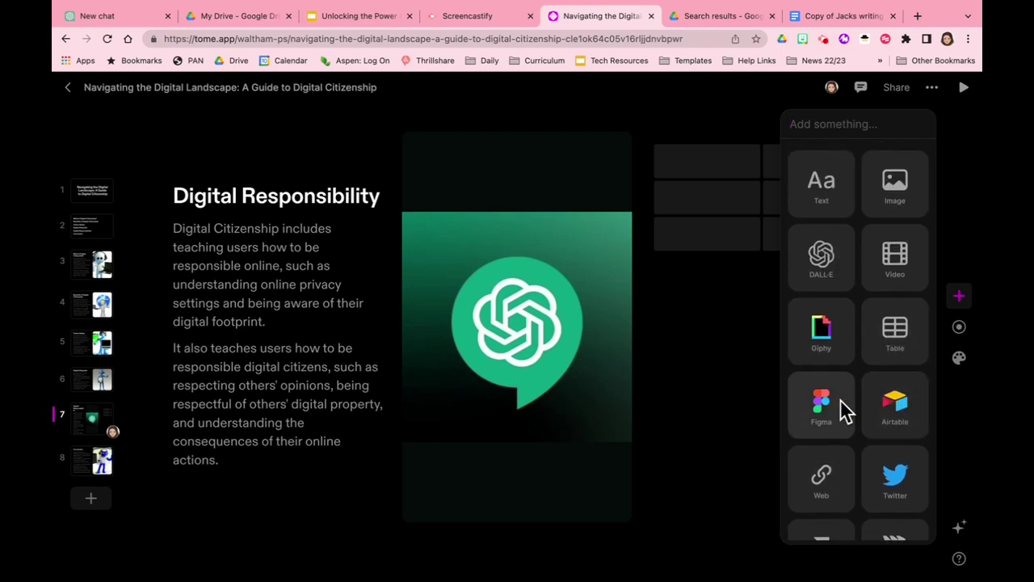
scroll(840, 400, down, 3)
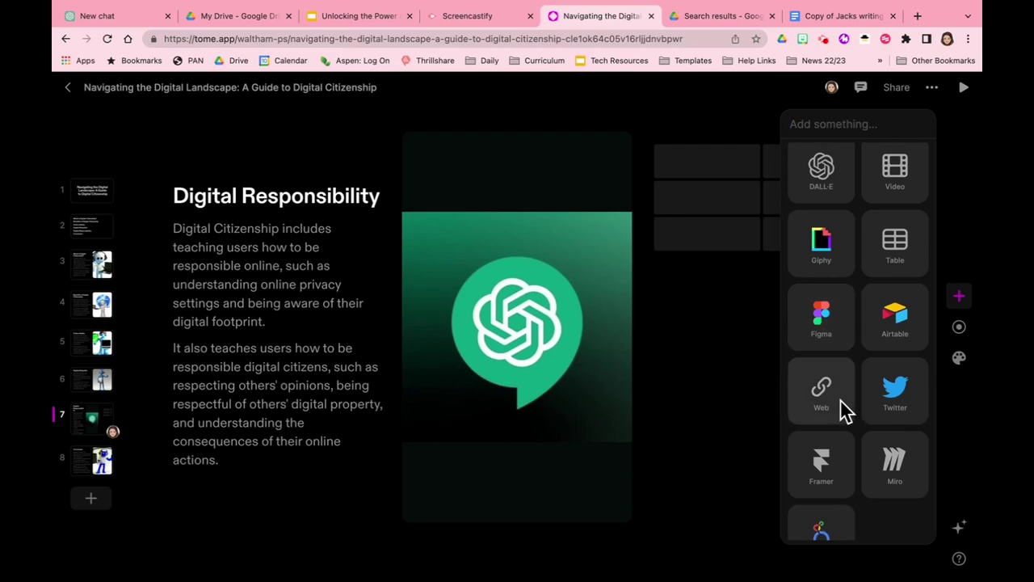
scroll(840, 404, up, 3)
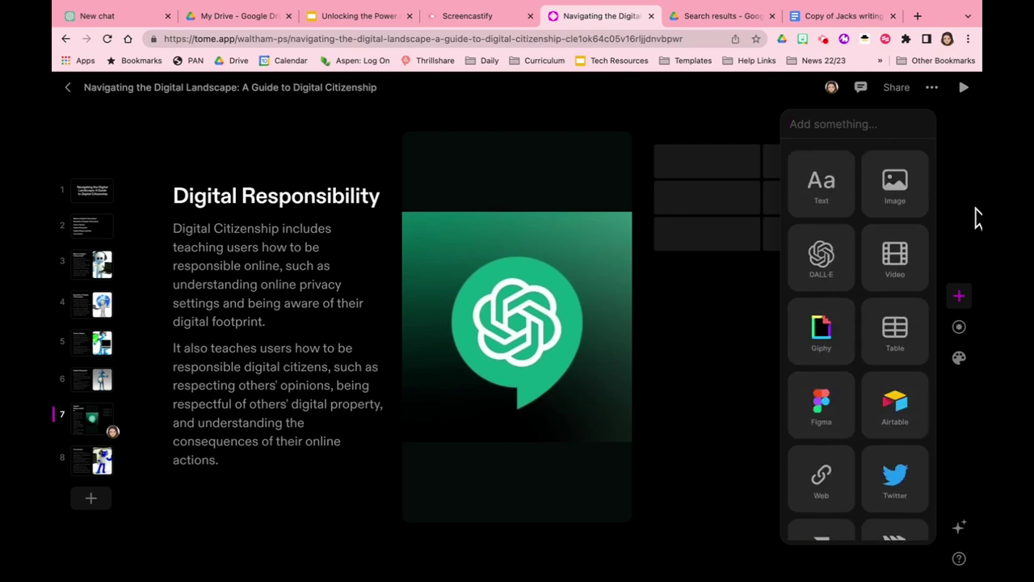
Step: Add a text tile to the Digital Responsibility slide, and delete both the empty table tile and the new text tile
click(601, 137)
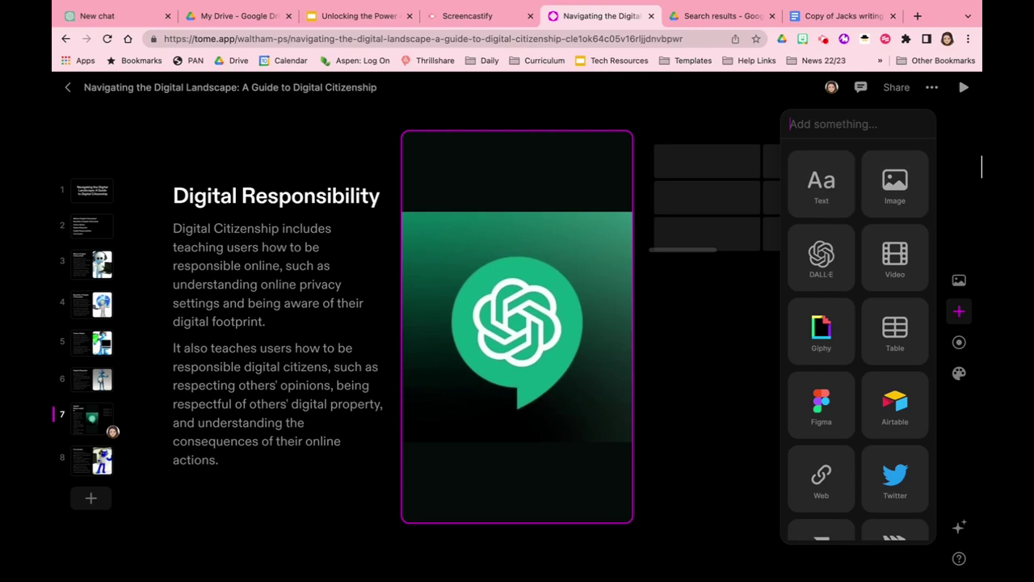
click(820, 182)
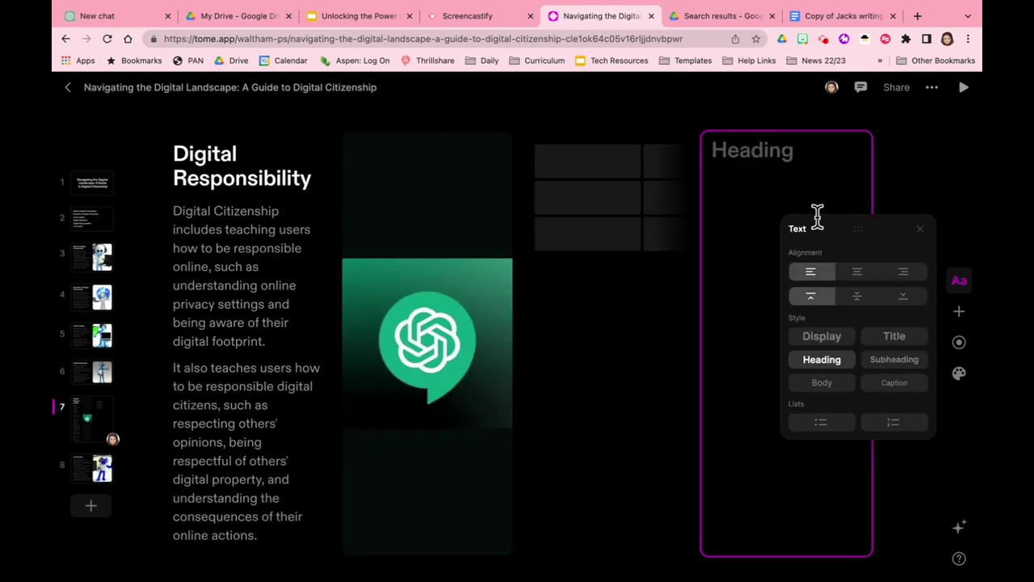
click(612, 246)
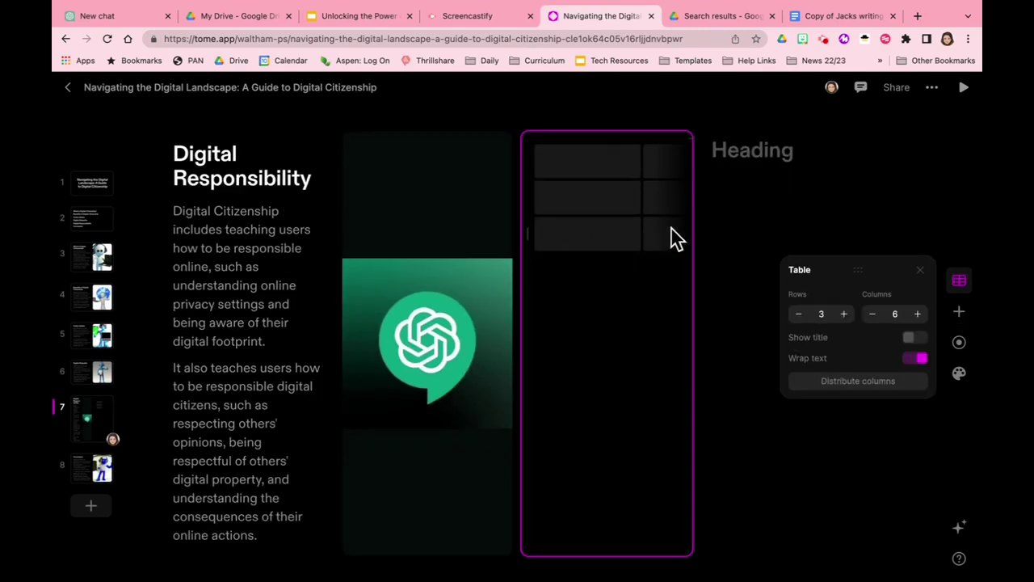
key(Delete)
click(750, 208)
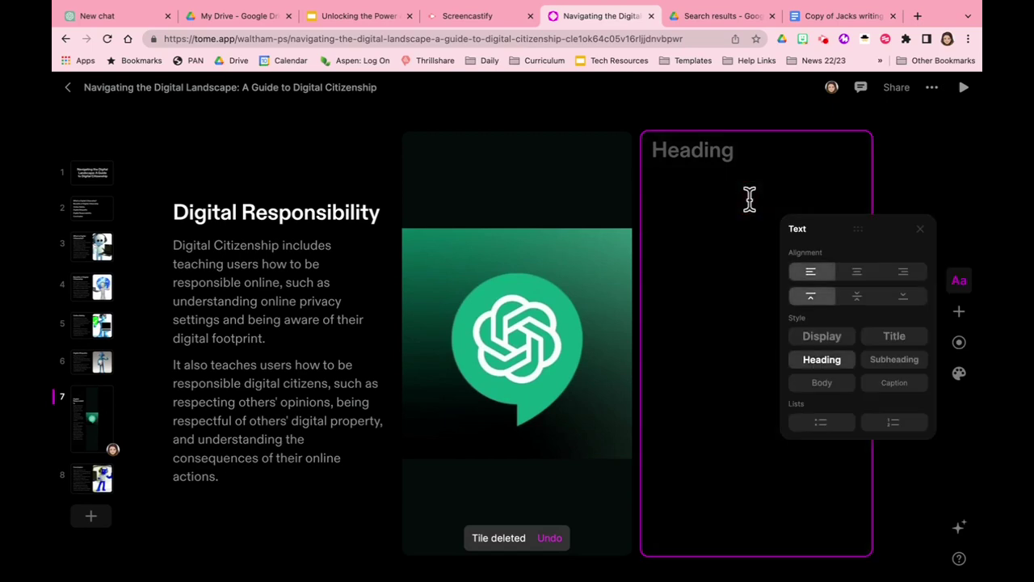
key(Delete)
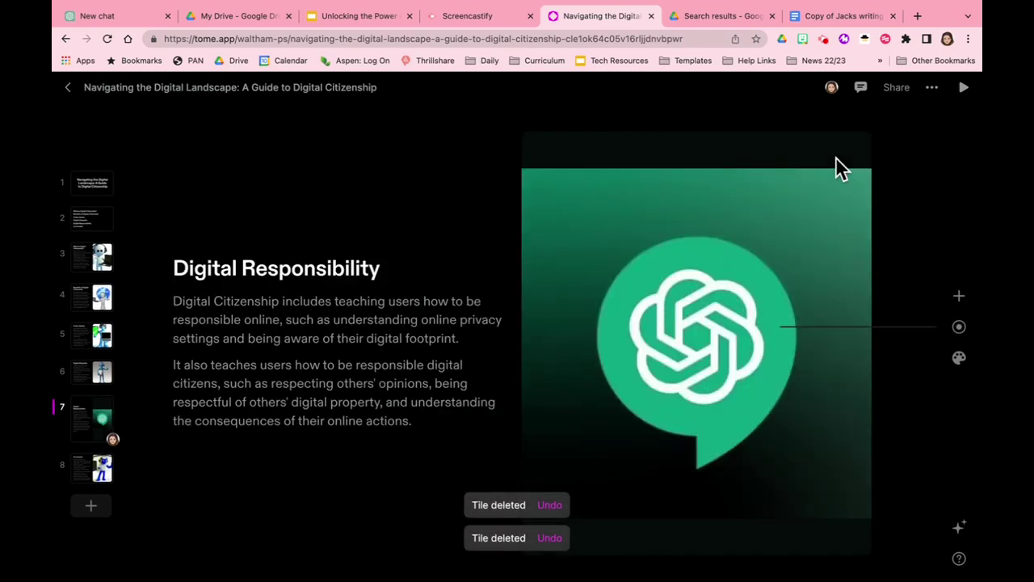
Step: Return to the Digital Citizenship title slide and create a new blank Tome
click(91, 218)
click(93, 192)
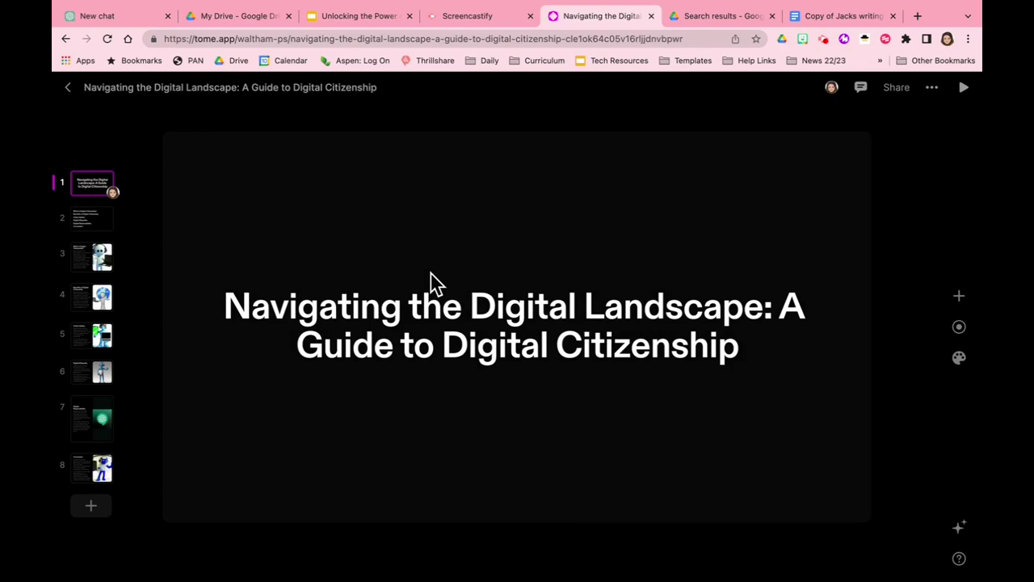
click(850, 84)
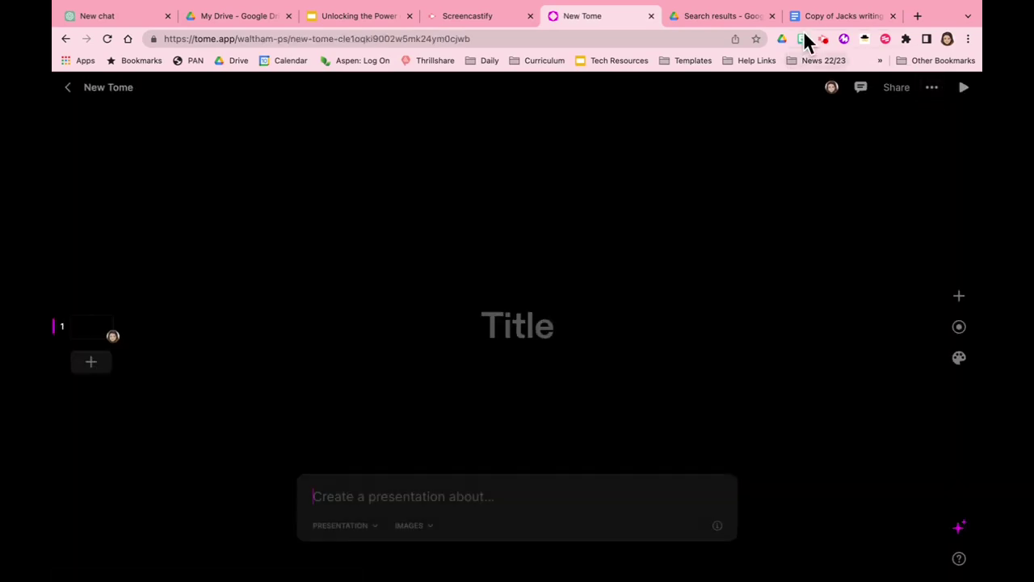
Step: Copy the entire space story from the open Google Docs document and paste it into the new Tome's AI prompt
click(819, 21)
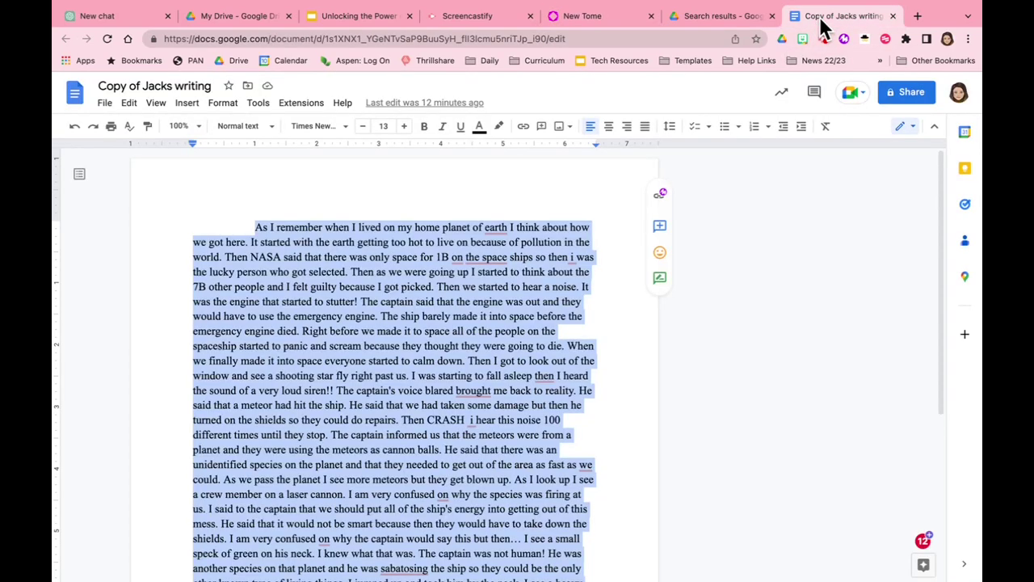
click(437, 287)
drag(239, 222, 549, 533)
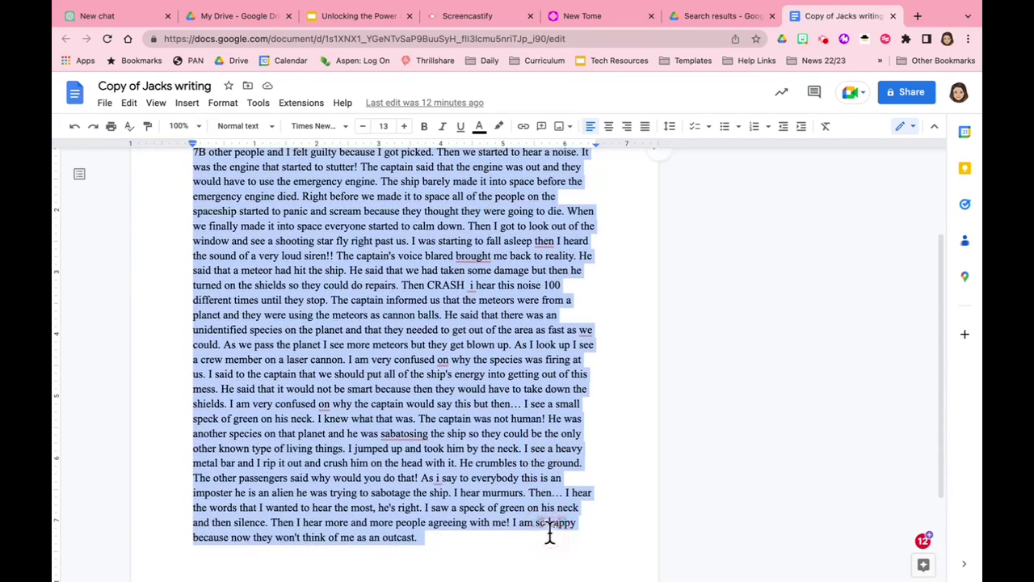
click(590, 18)
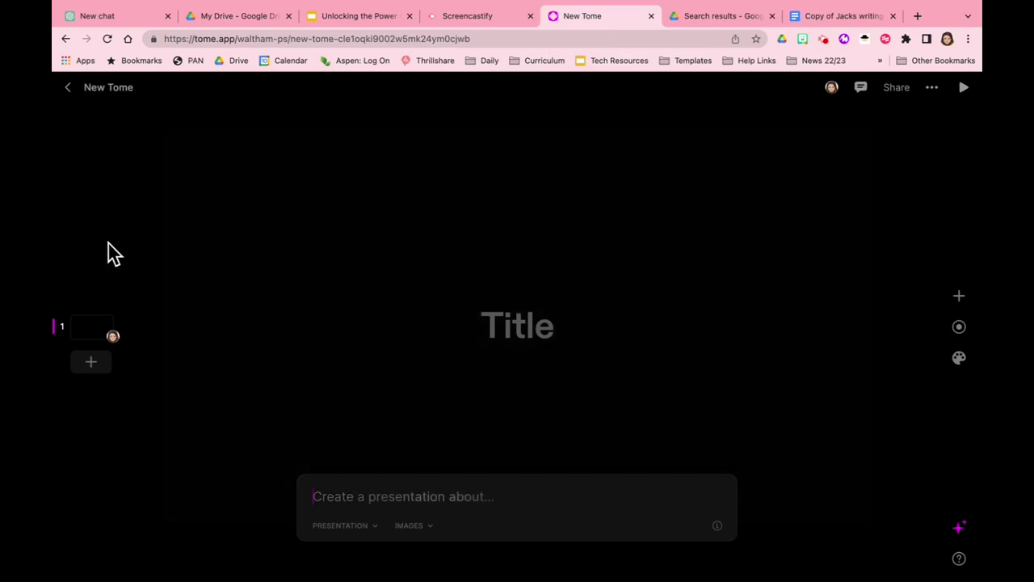
click(330, 495)
key(ctrl+v)
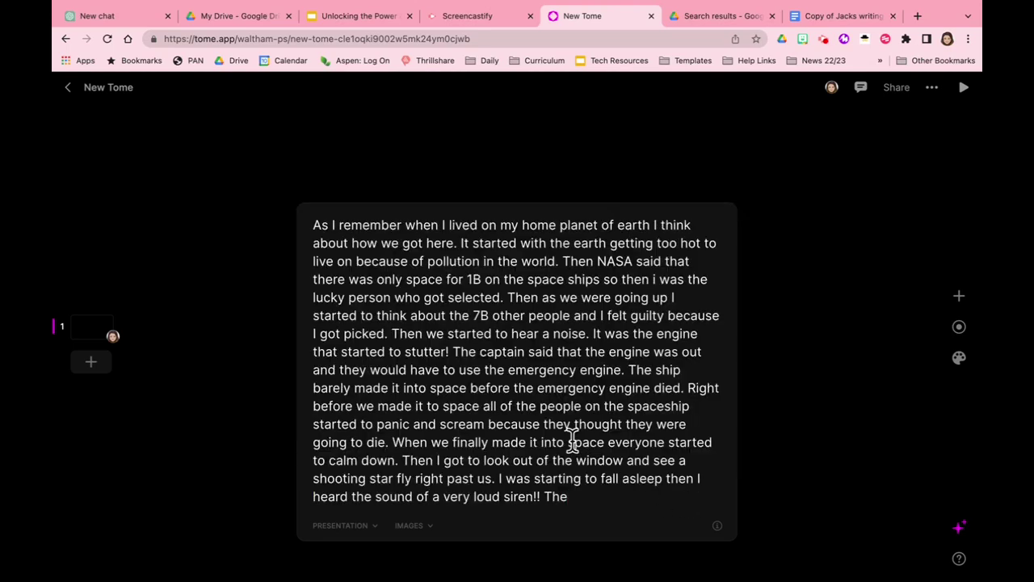
Step: Set the prompt's output type to Story with the Auto art style and generate the tome
click(365, 530)
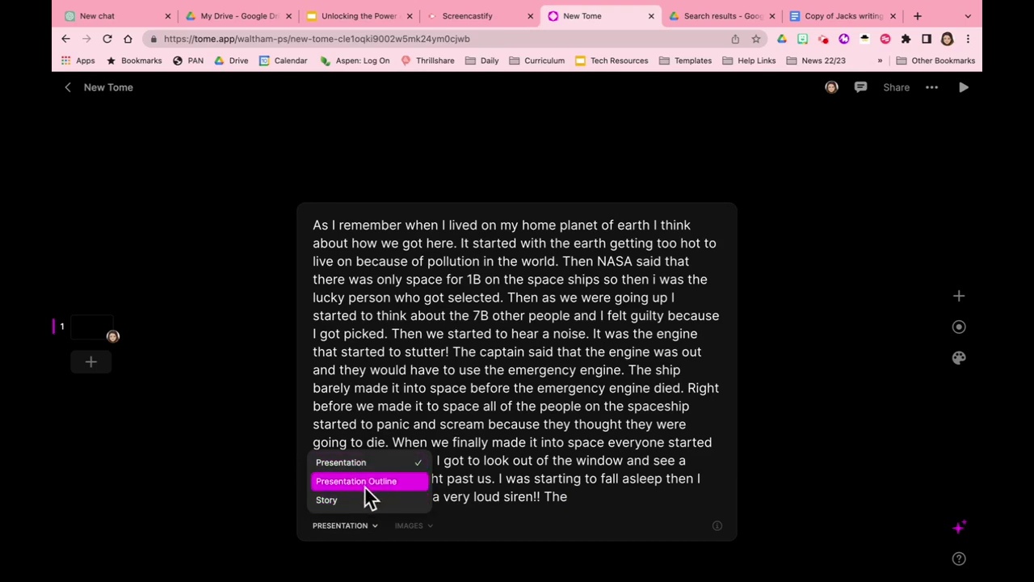
click(345, 499)
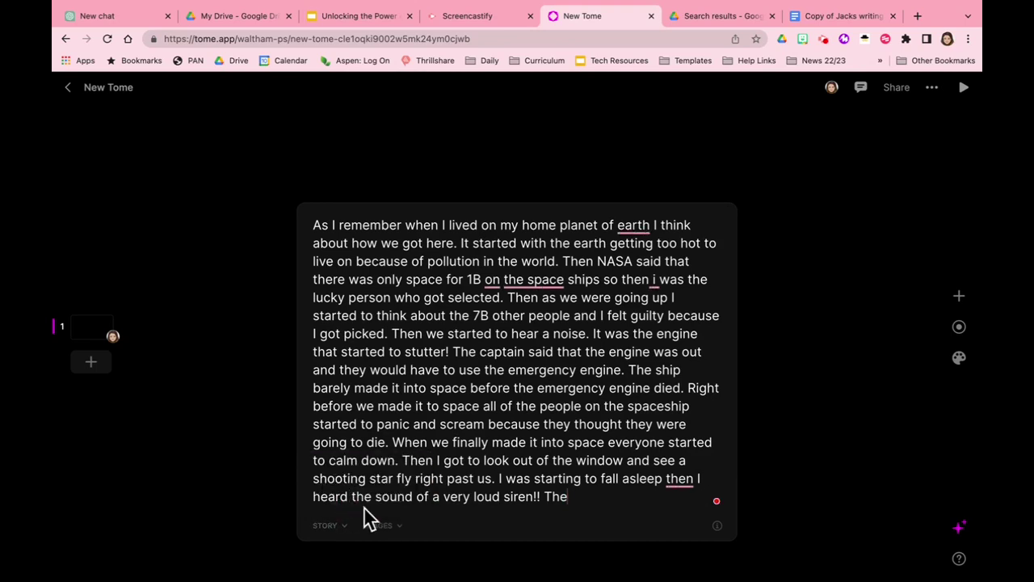
click(400, 526)
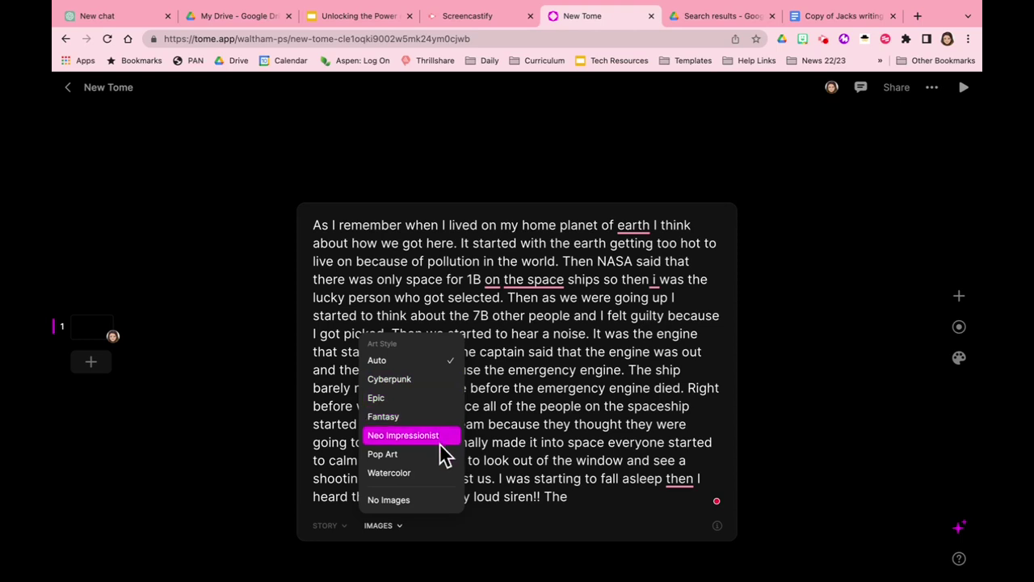
click(437, 363)
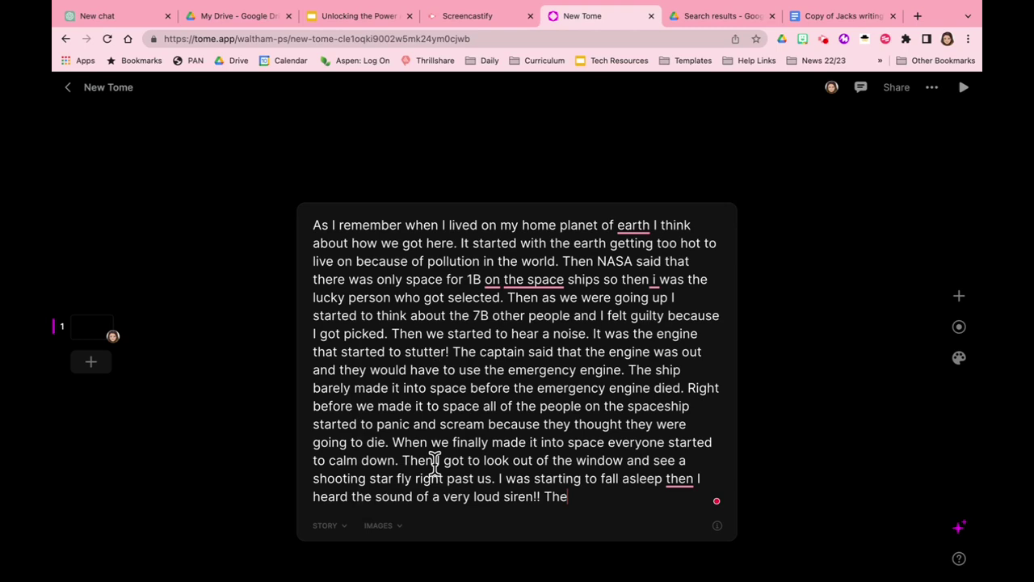
click(397, 531)
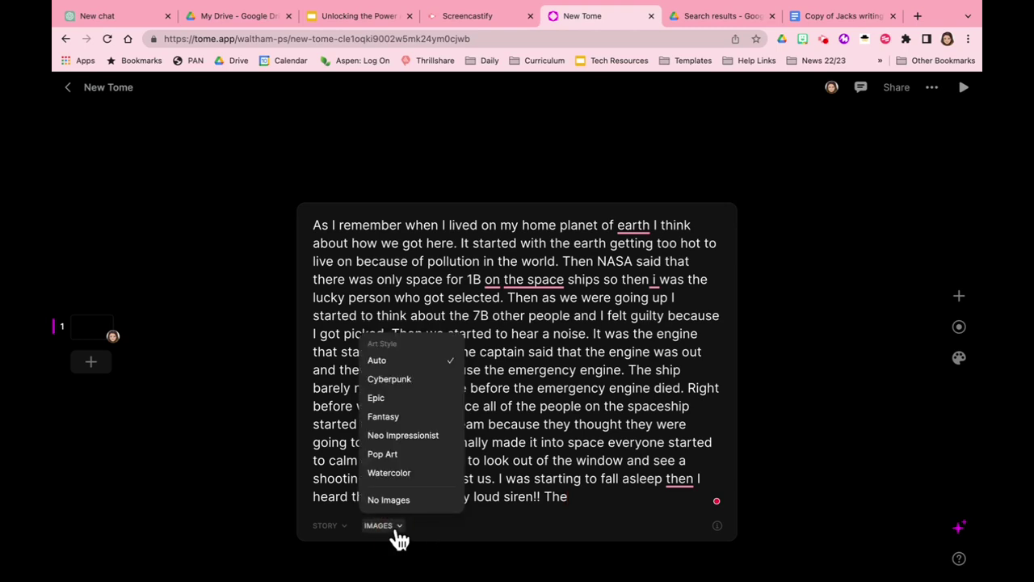
click(411, 361)
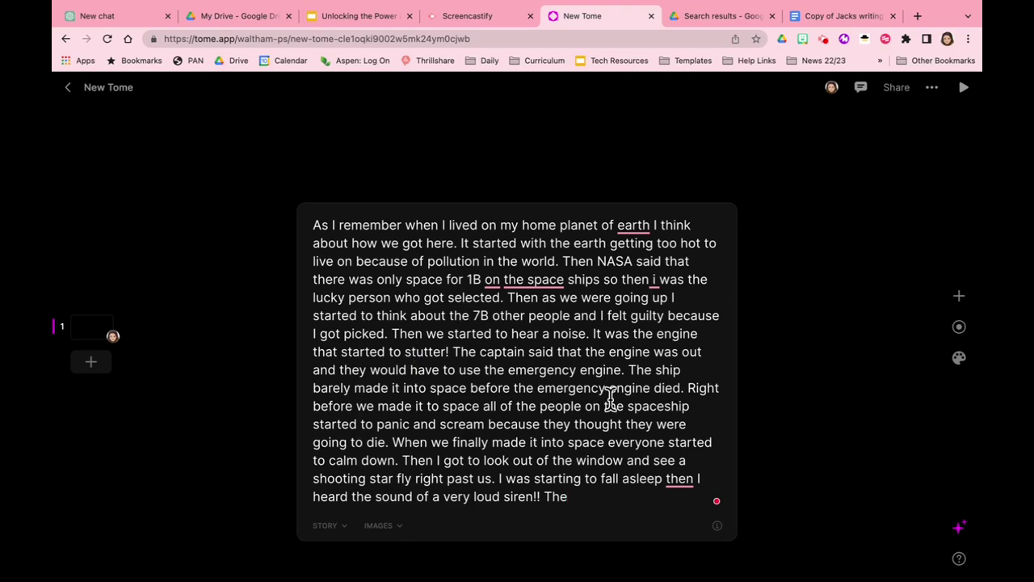
key(Return)
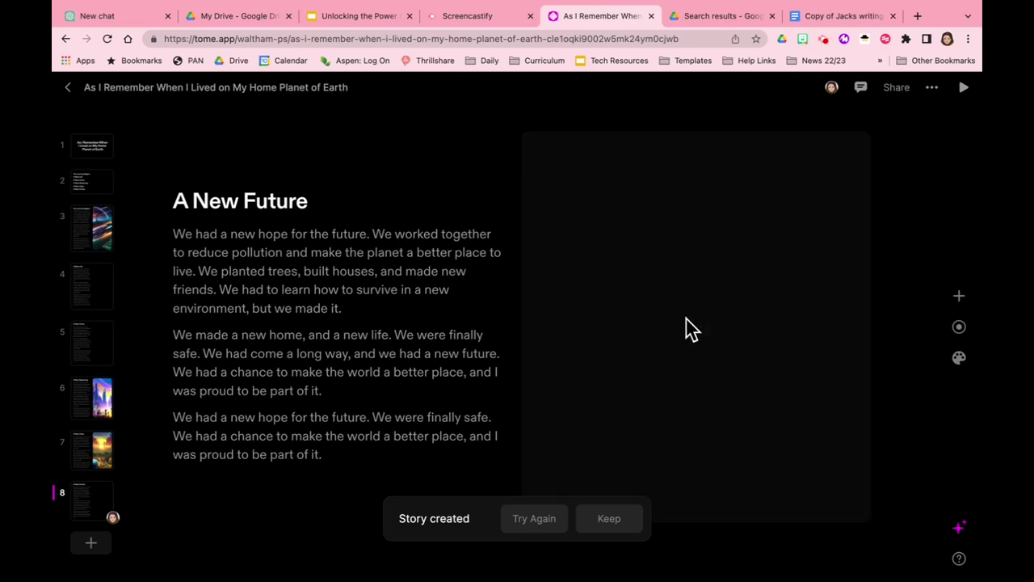
Step: Review the generated story slides 3, 6, 7 and 8, checking their text and AI images
click(99, 400)
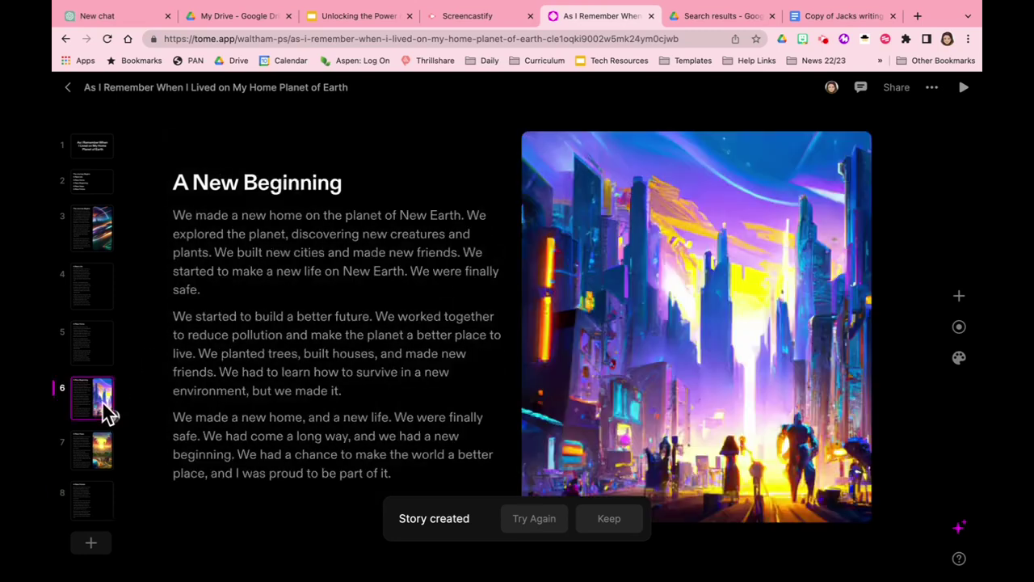
click(100, 449)
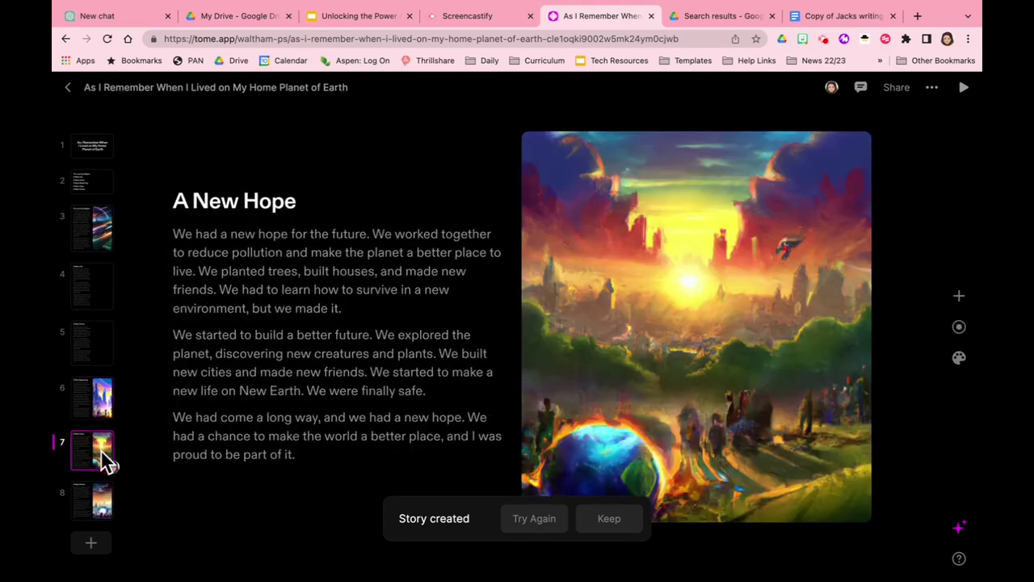
click(95, 242)
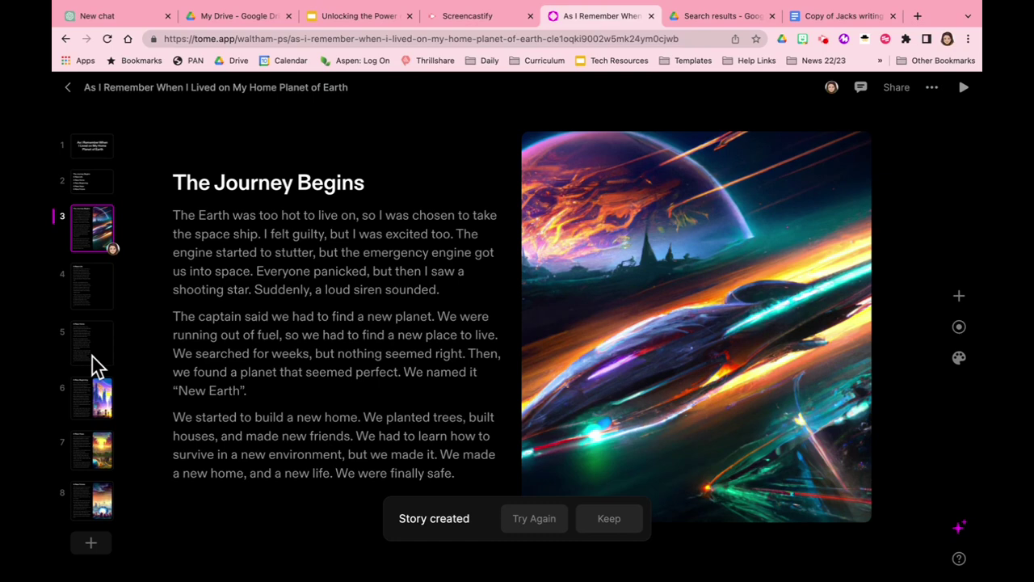
click(98, 411)
click(98, 450)
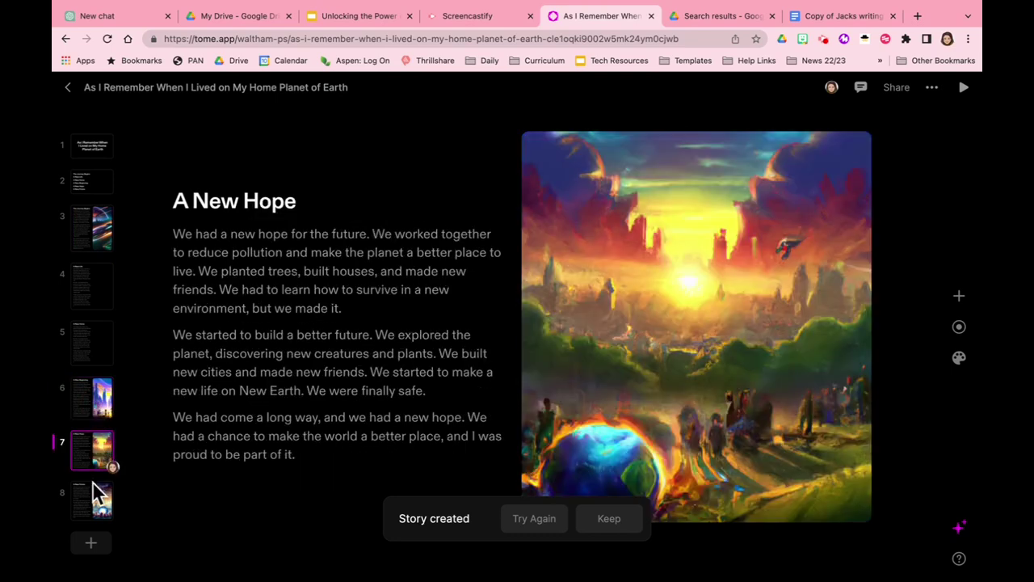
click(92, 491)
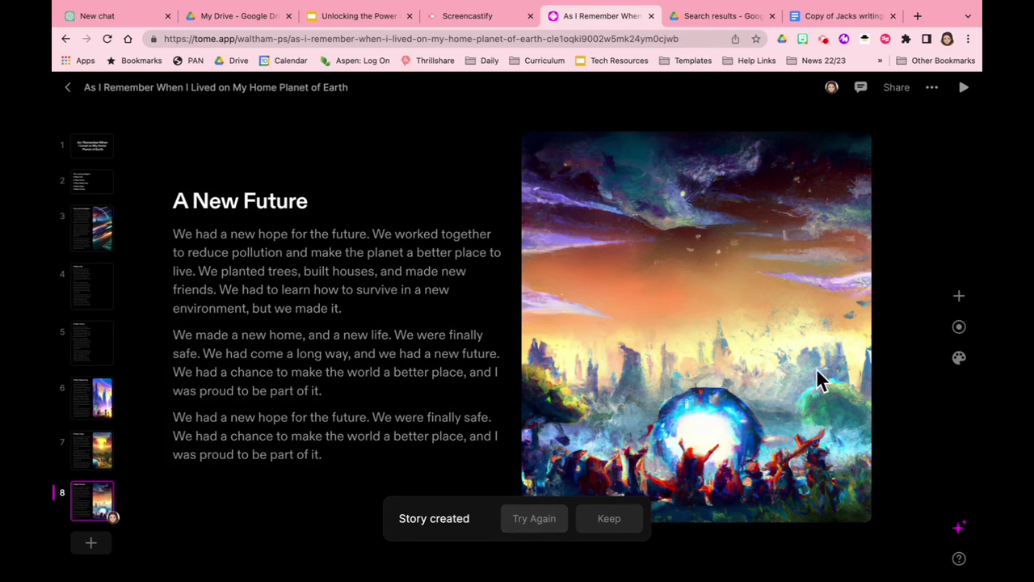
Step: Add a text tile to the A New Future slide and delete it again
click(960, 300)
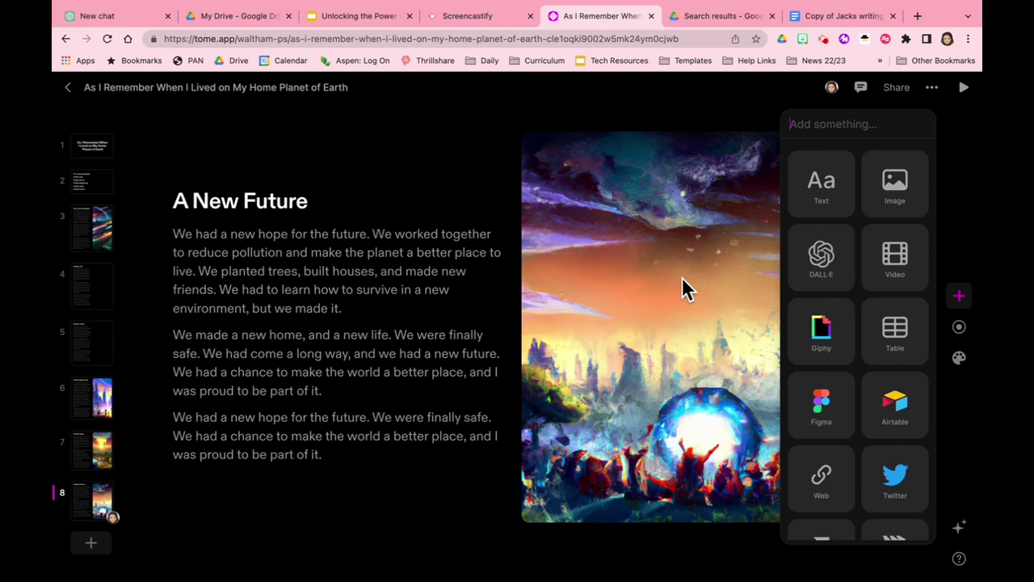
click(469, 157)
click(847, 178)
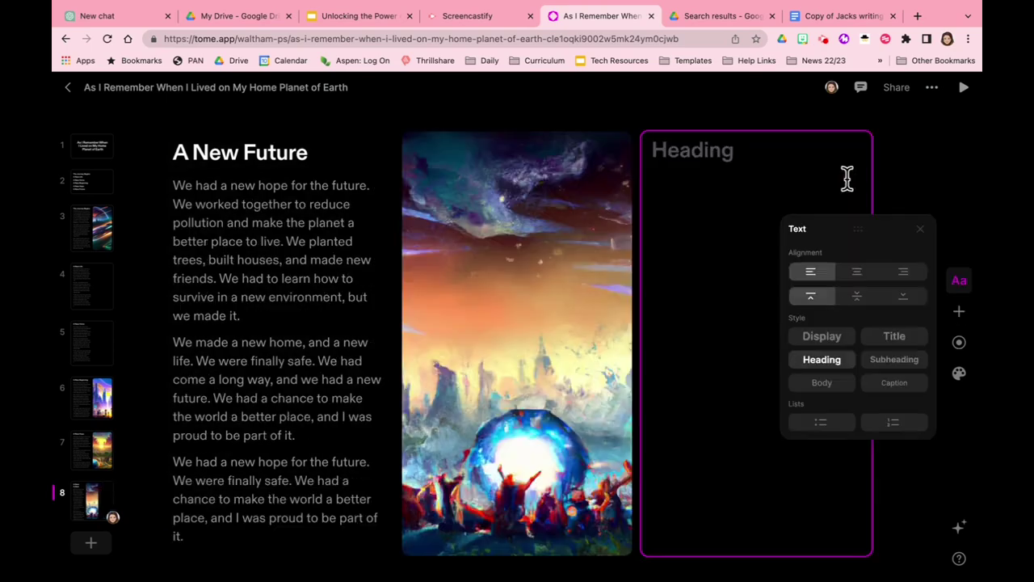
key(BackSpace)
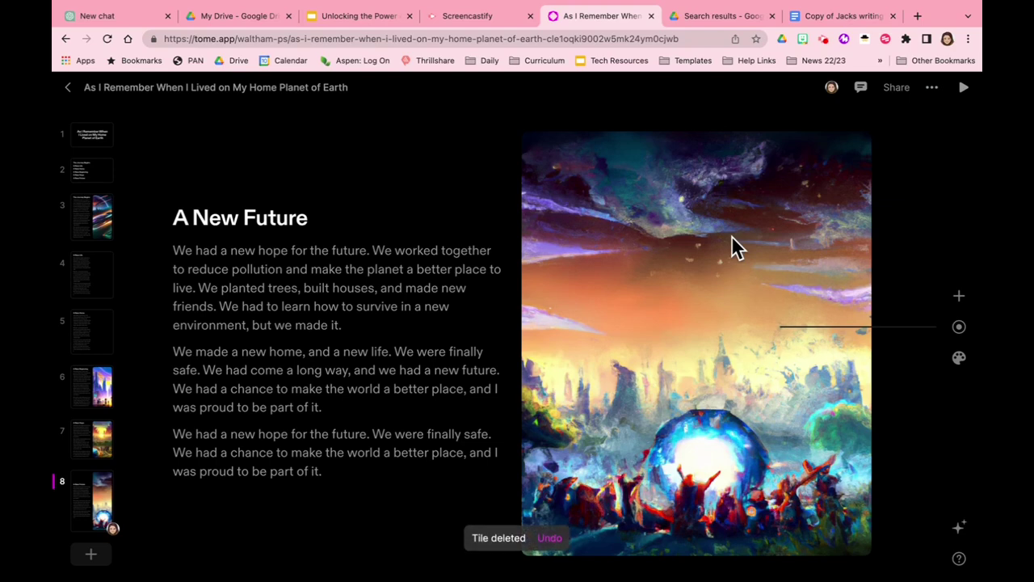
Step: Open the recent tome "Breaking Free from Technology" and review the text and AI image on each of its four slides
key(super+bracketleft)
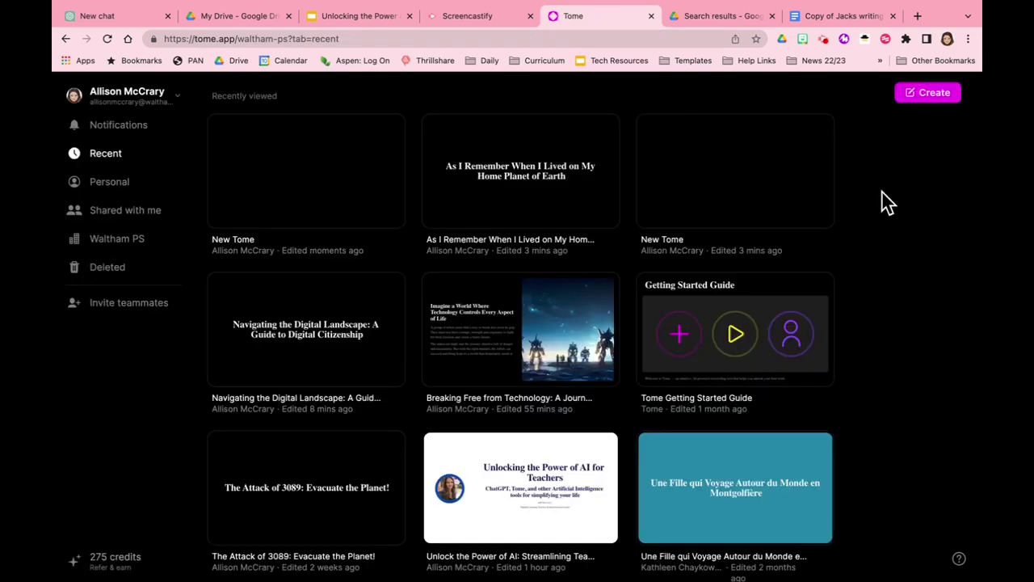
click(521, 320)
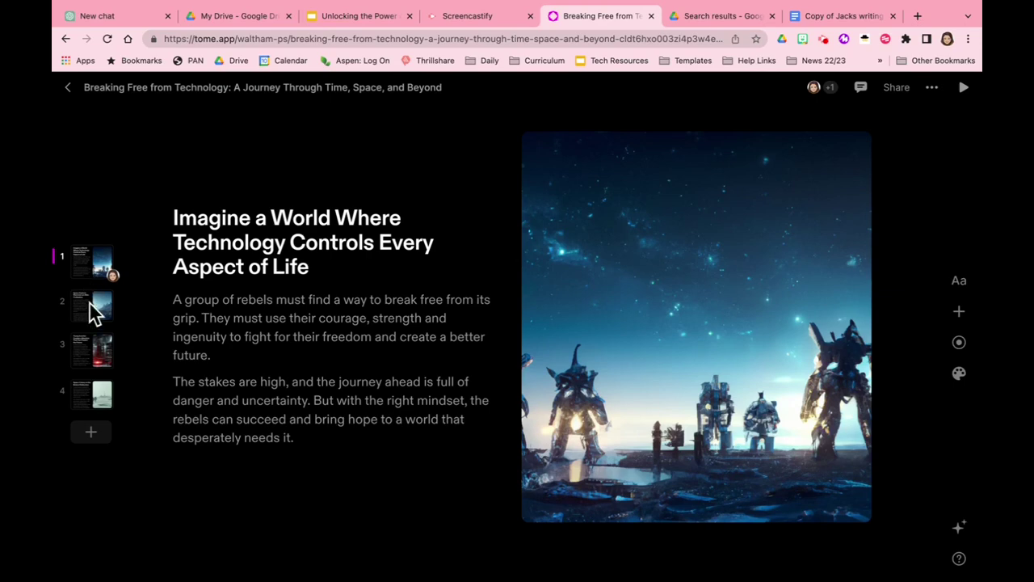
click(89, 302)
click(92, 358)
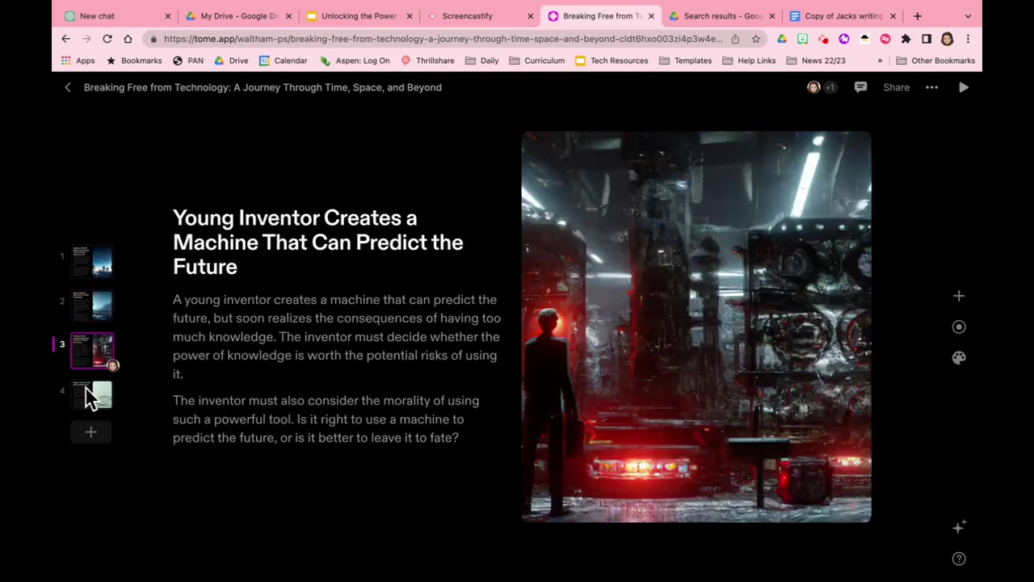
click(89, 396)
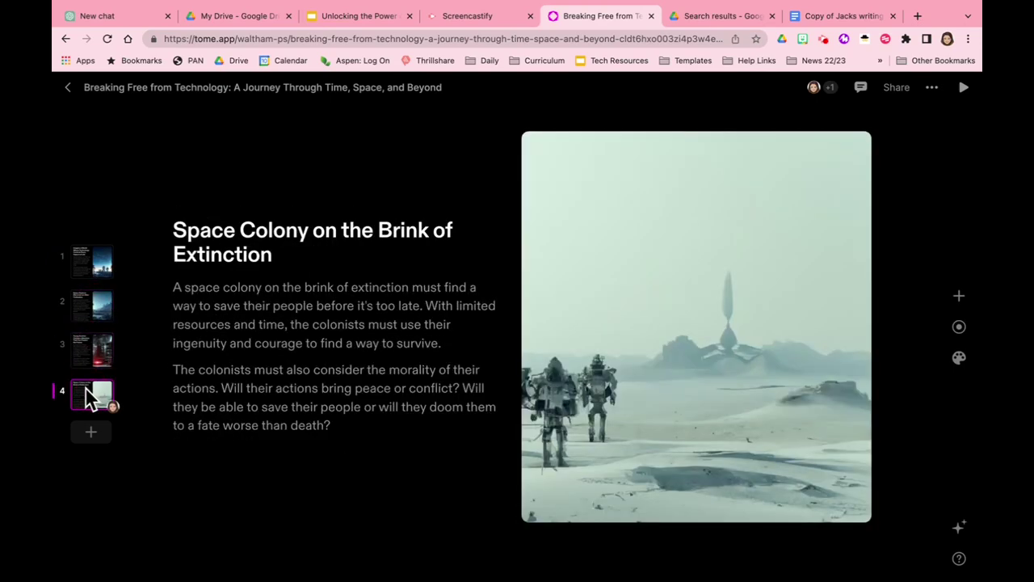
click(95, 263)
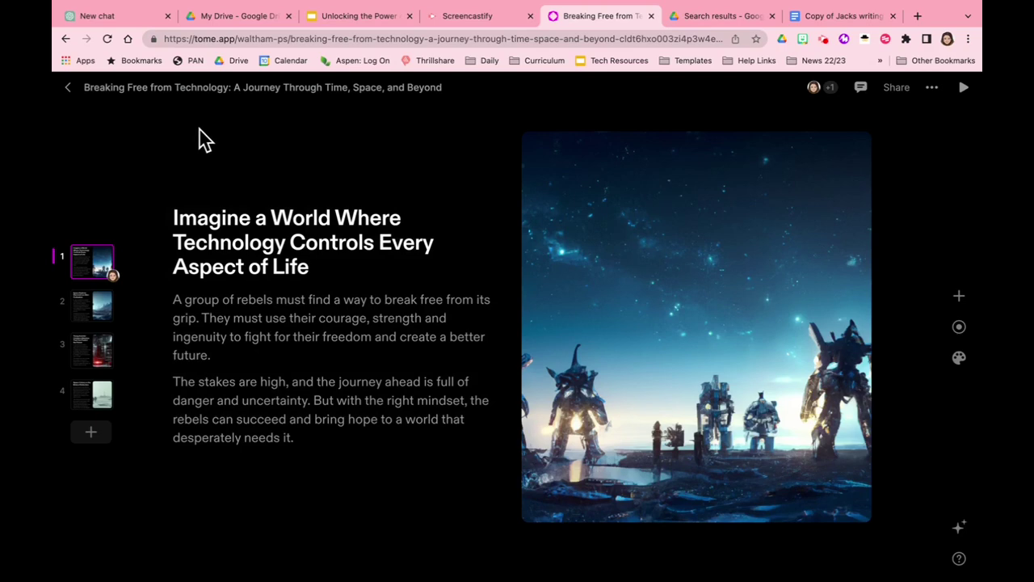
click(95, 304)
click(94, 353)
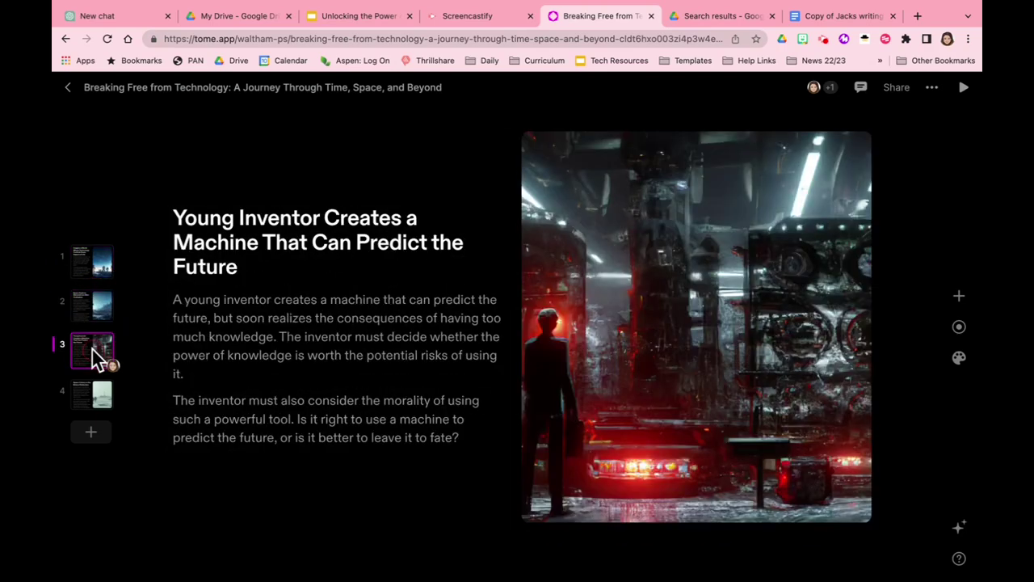
click(93, 400)
click(103, 271)
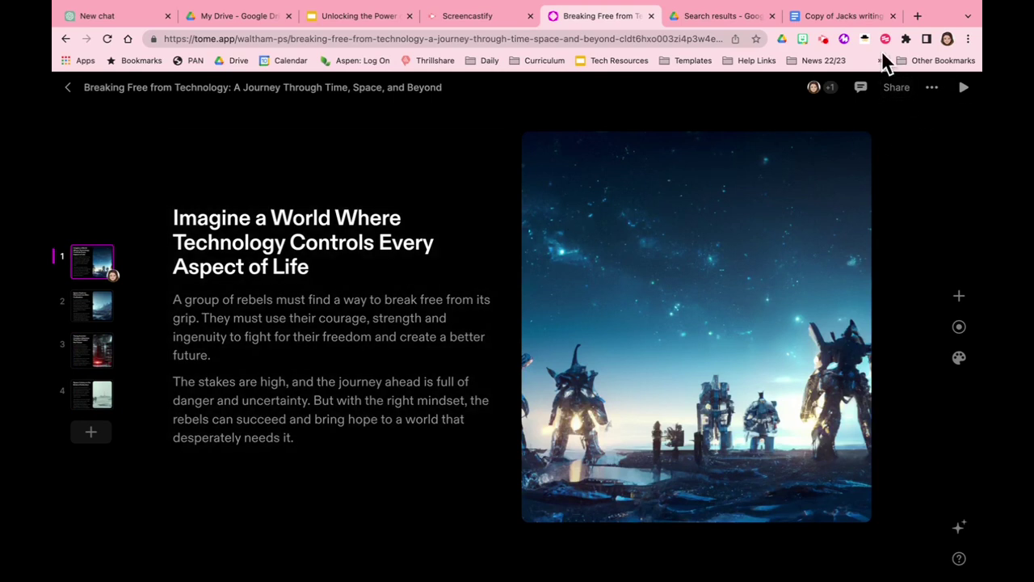
Step: Play the tome as a presentation, page forward and back through its slides, and exit the playback
click(963, 90)
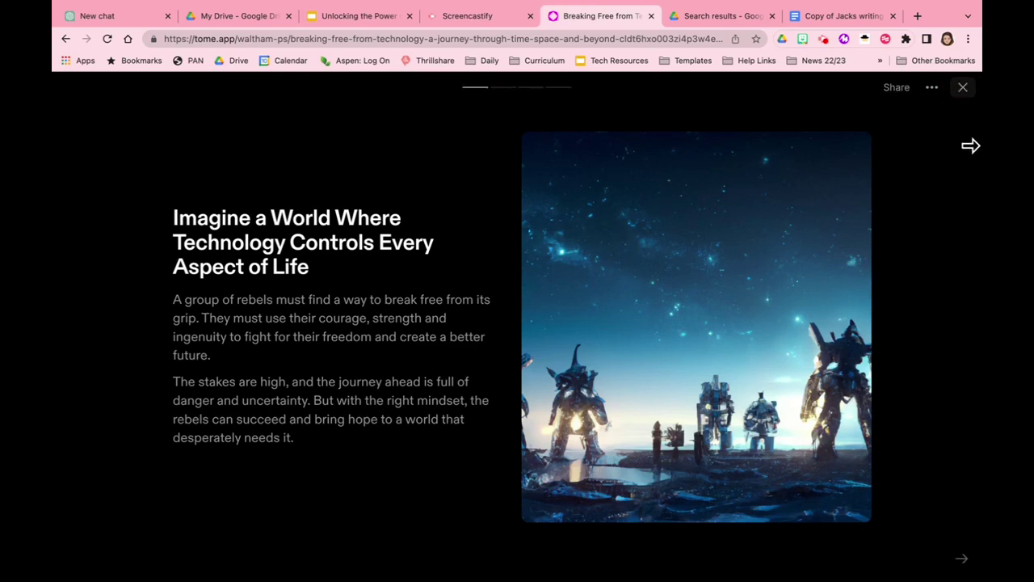
click(923, 211)
click(924, 212)
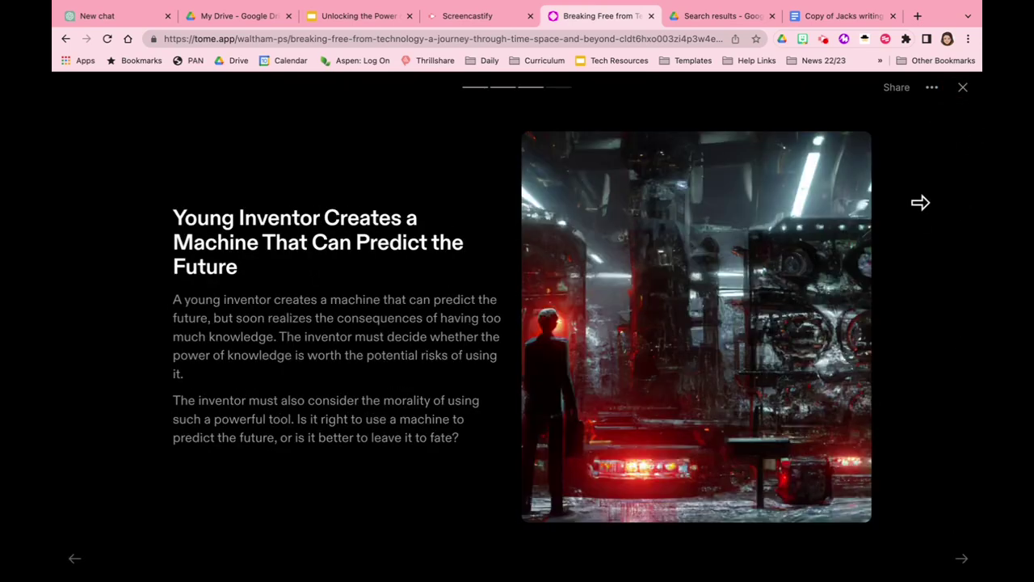
click(923, 212)
key(Left)
key(Left)
key(Left)
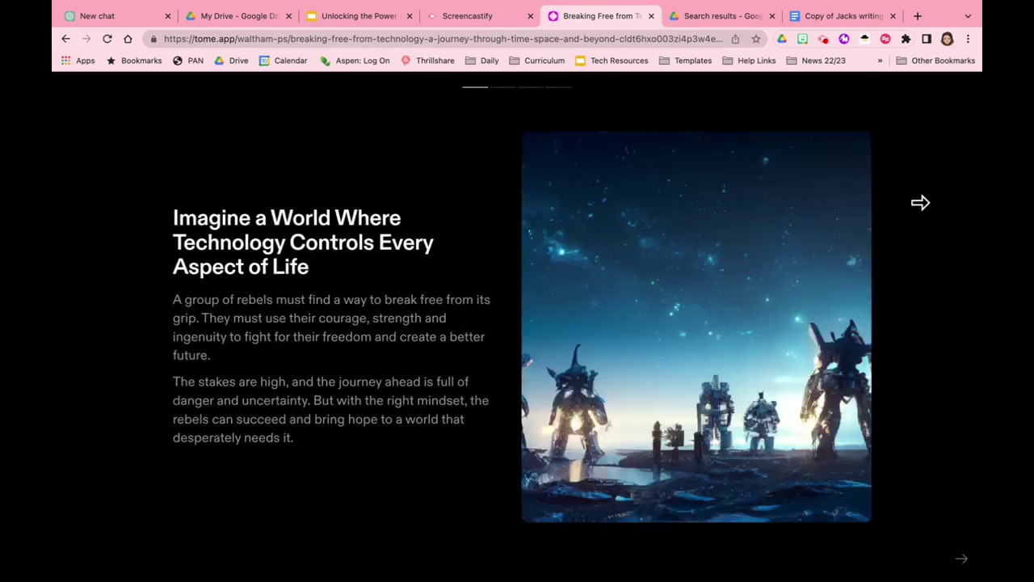
click(899, 214)
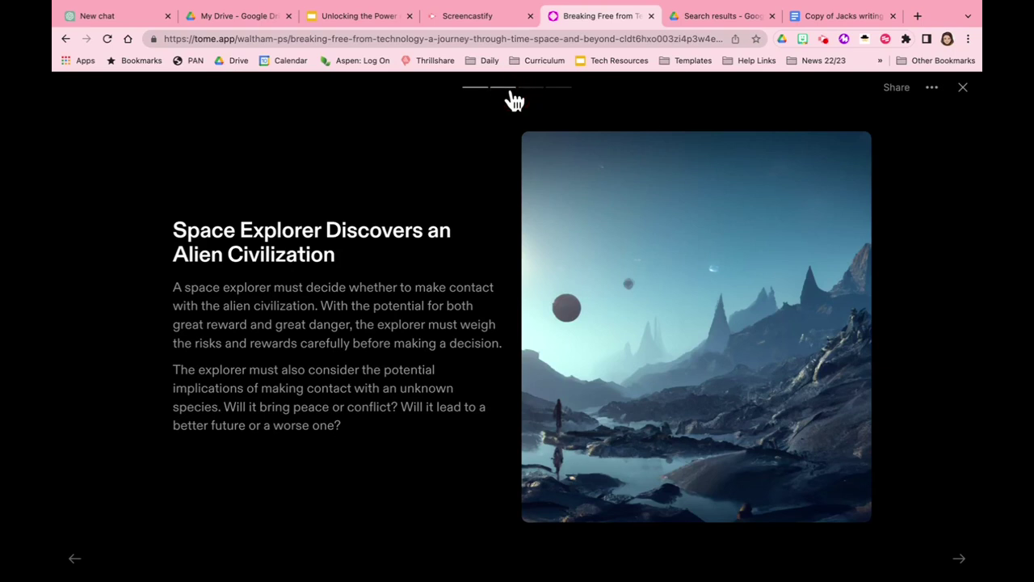
click(962, 87)
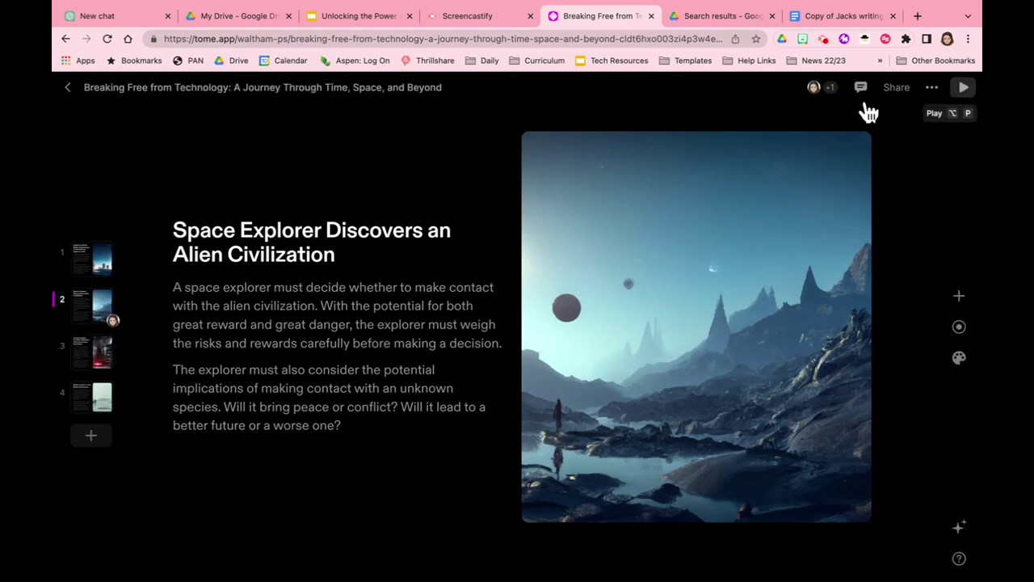
Step: Apply the Ocean theme to the whole tome, replace it with Creme, and look at the page-level theme settings
click(961, 364)
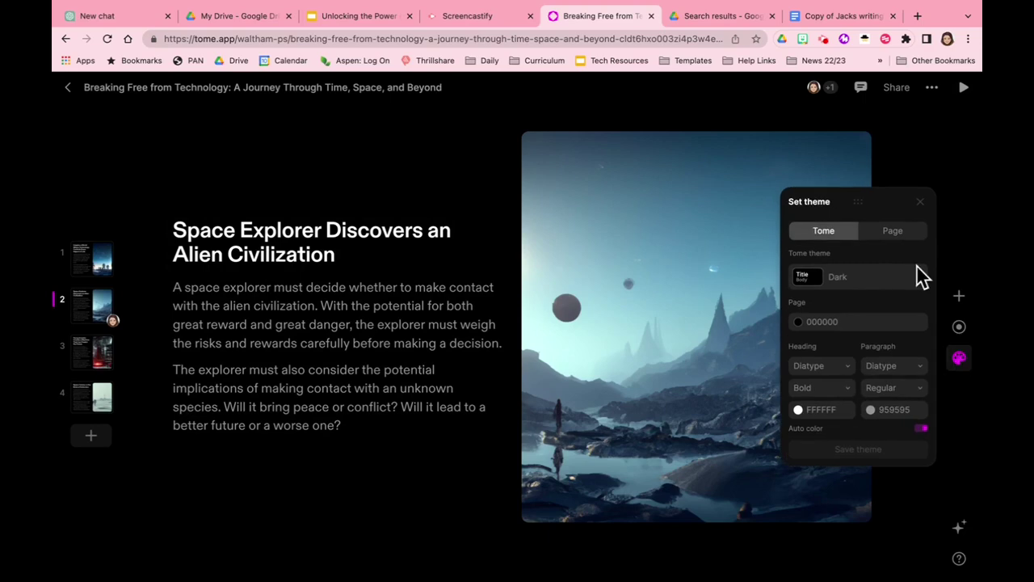
click(885, 273)
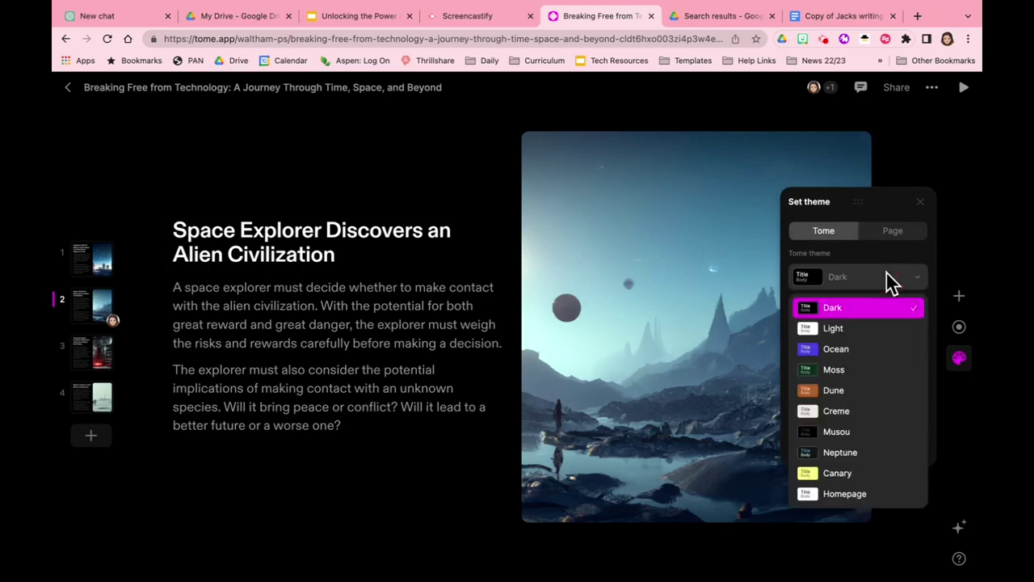
click(851, 355)
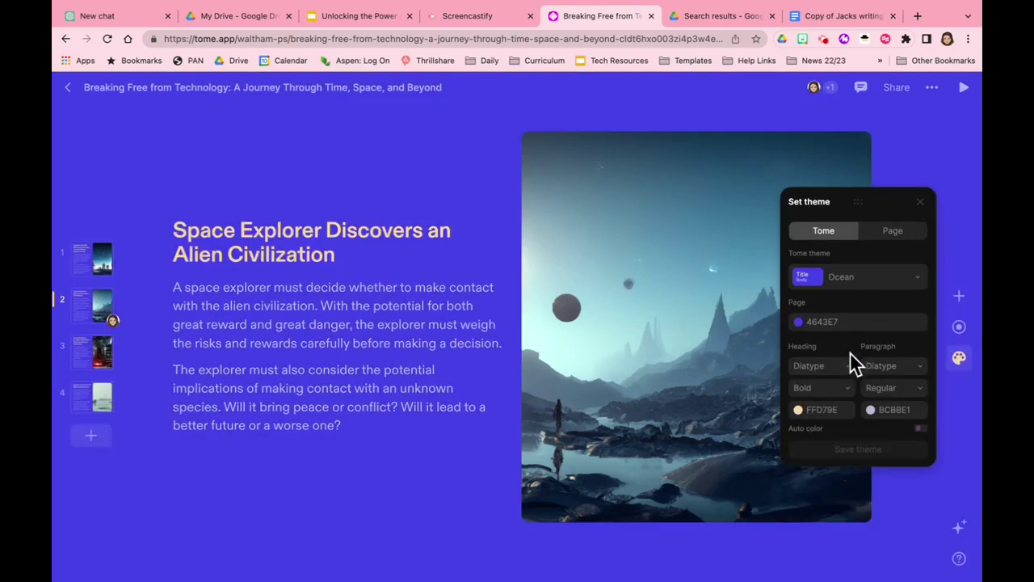
click(872, 277)
click(840, 414)
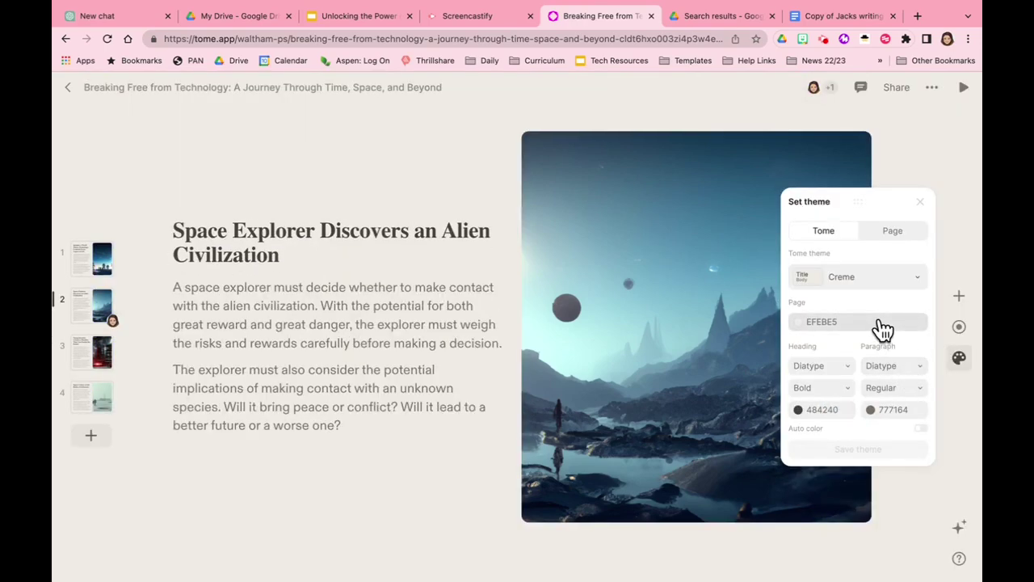
click(881, 242)
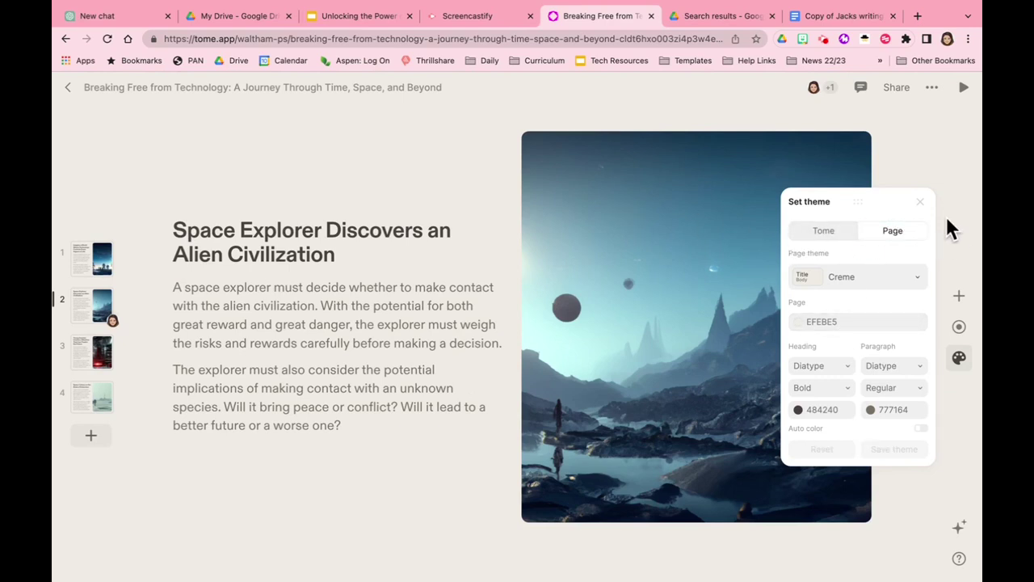
click(920, 201)
Step: Review slides 1, 2 and 3 in the Creme theme and return to the recently viewed tomes
click(270, 408)
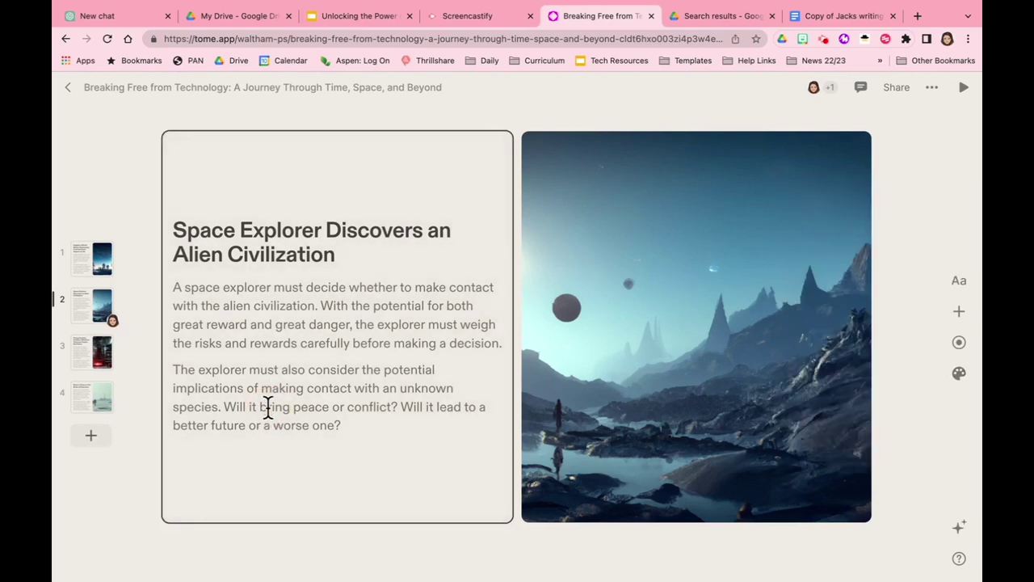
click(81, 266)
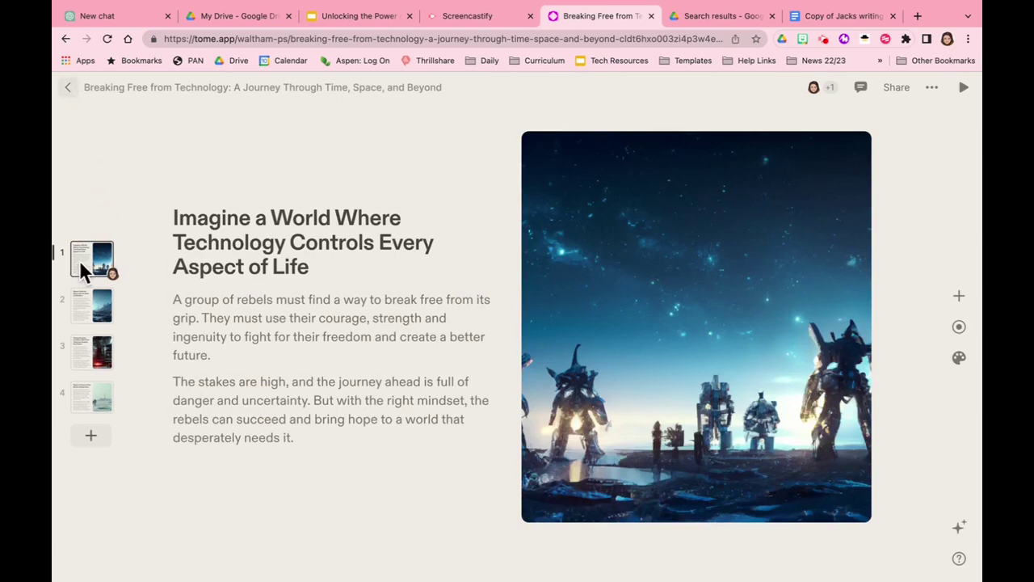
click(88, 303)
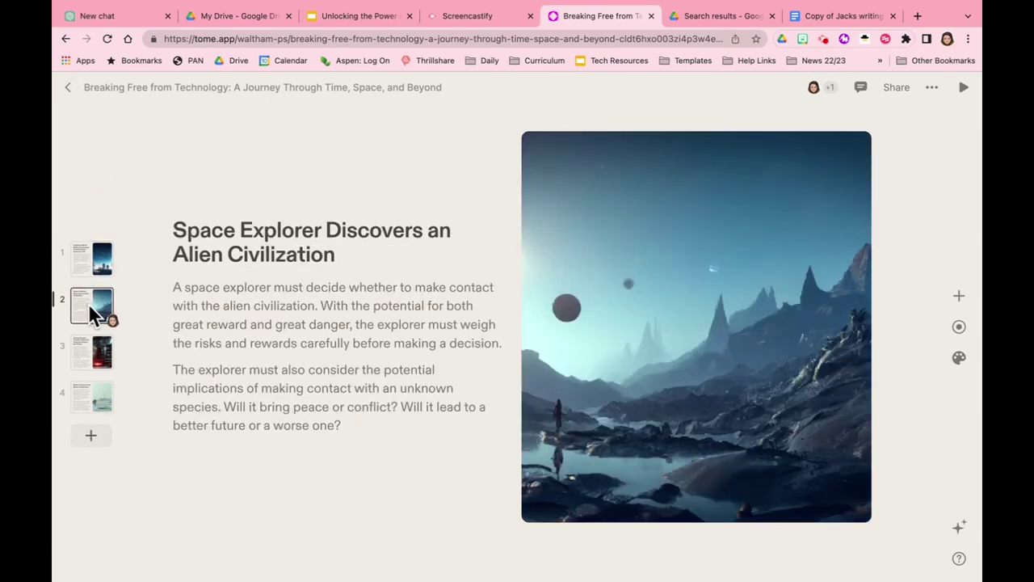
click(87, 265)
click(103, 359)
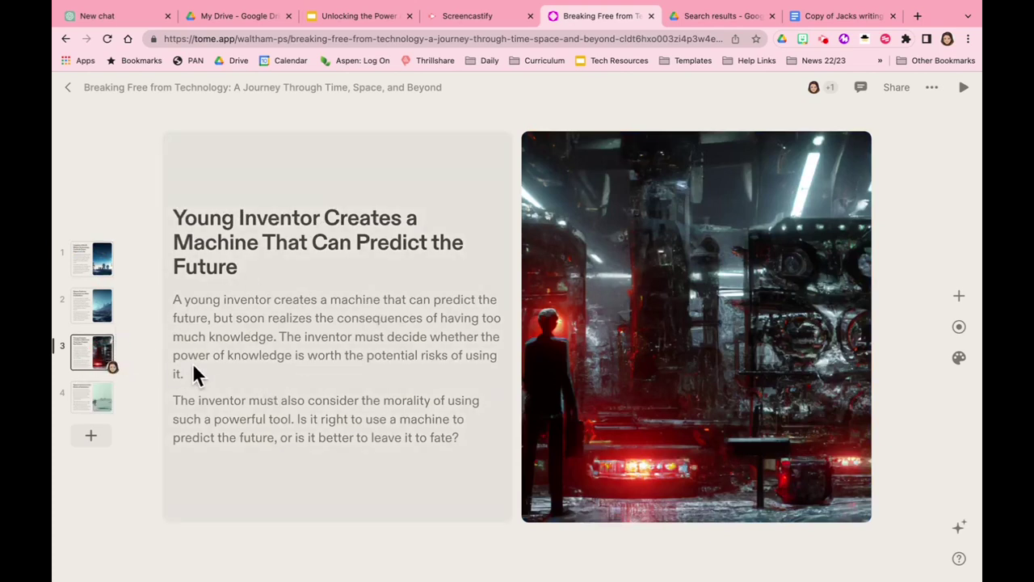
click(92, 264)
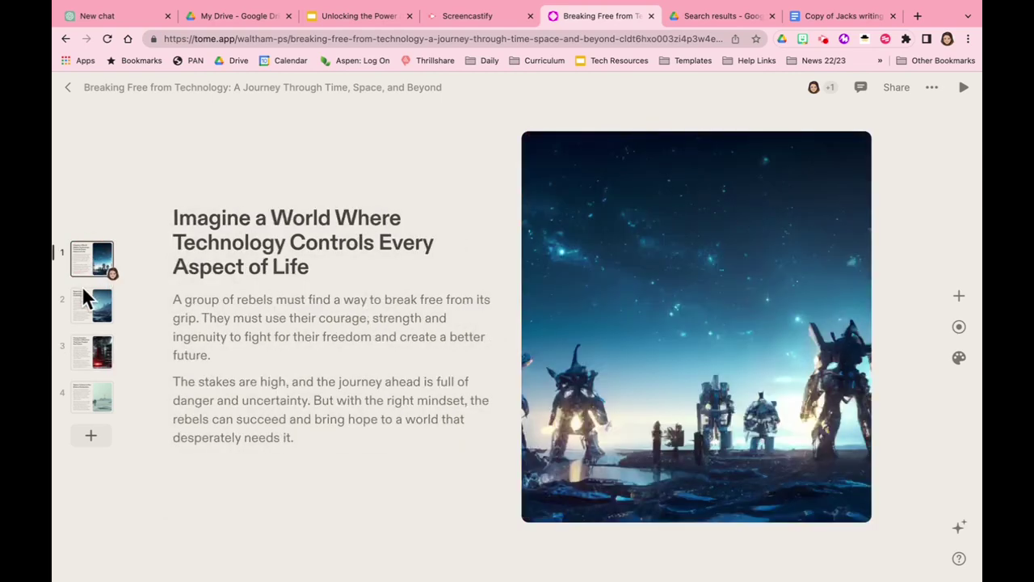
click(67, 89)
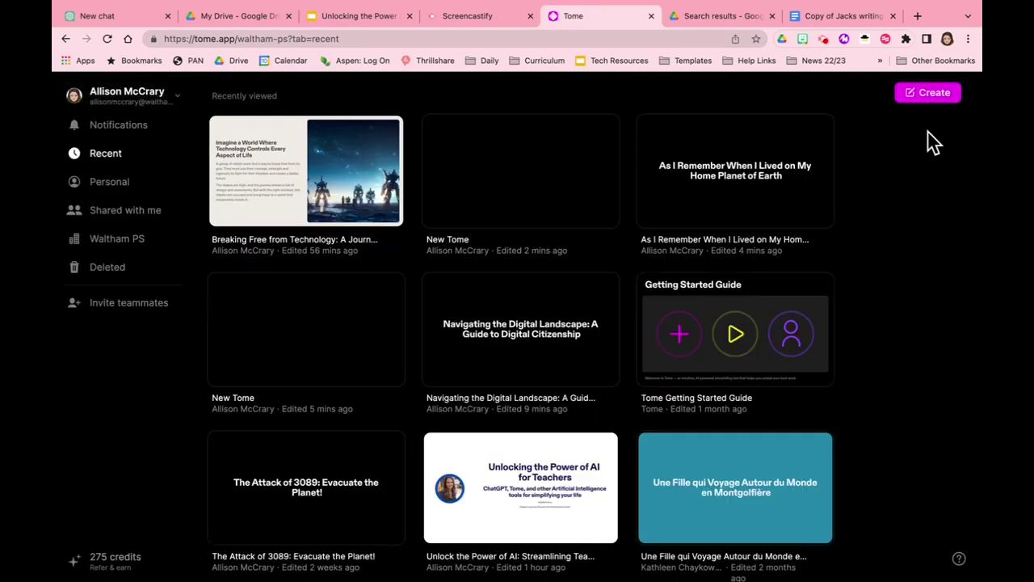
click(929, 96)
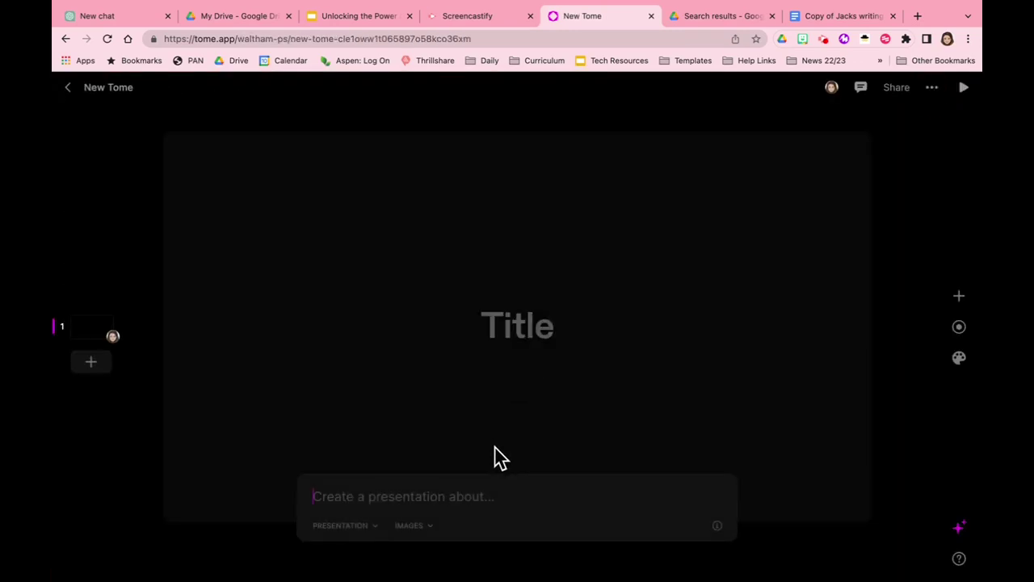
click(362, 533)
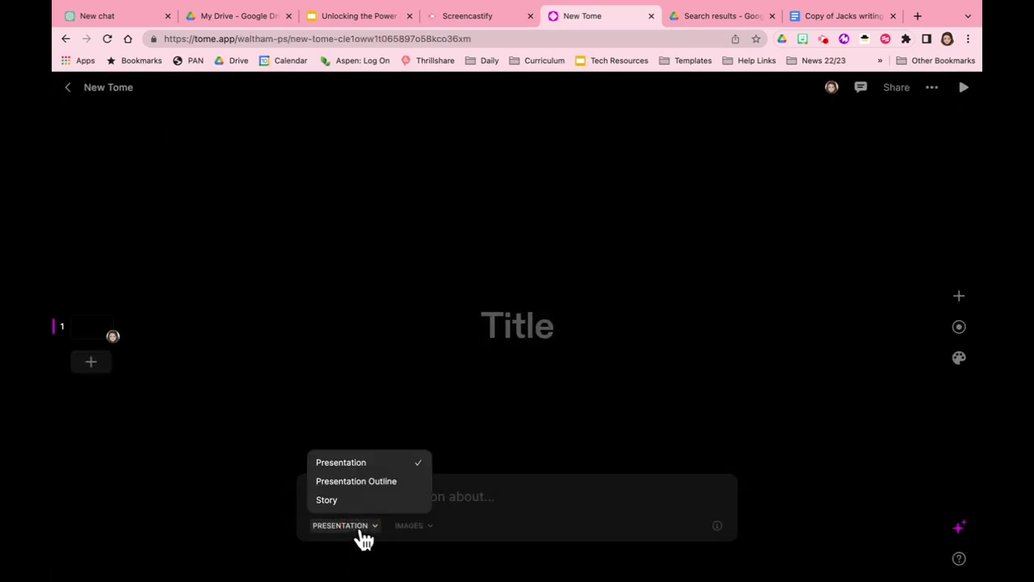
click(361, 463)
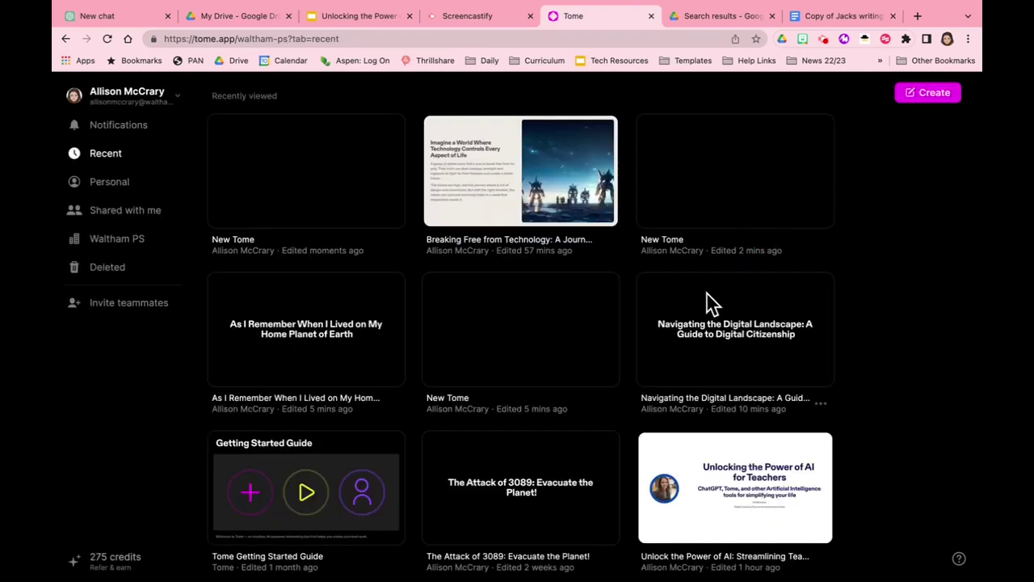
Step: Create a new tome and generate a Presentation Outline from the prompt "Digital Citizenship"
click(914, 97)
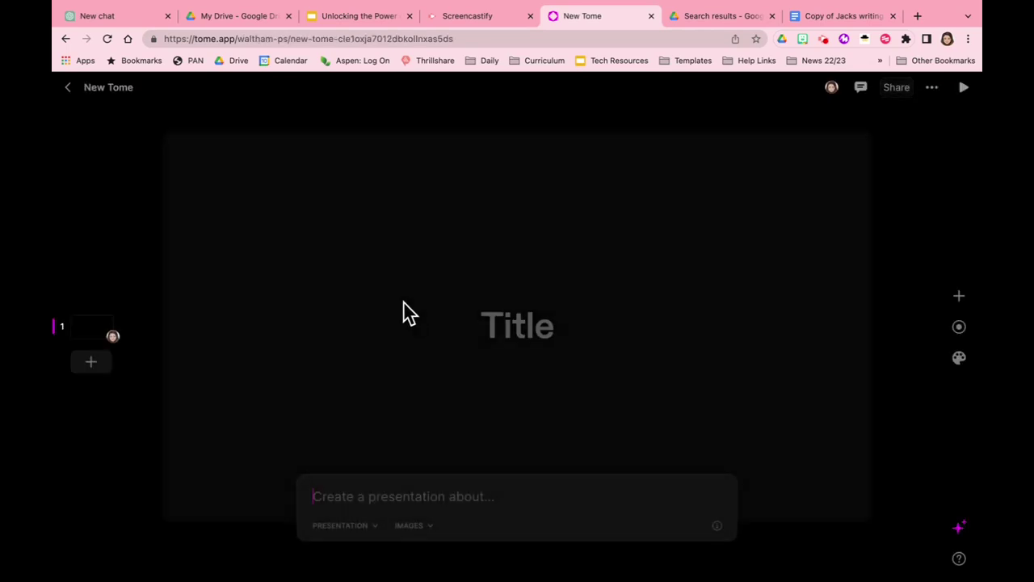
click(364, 529)
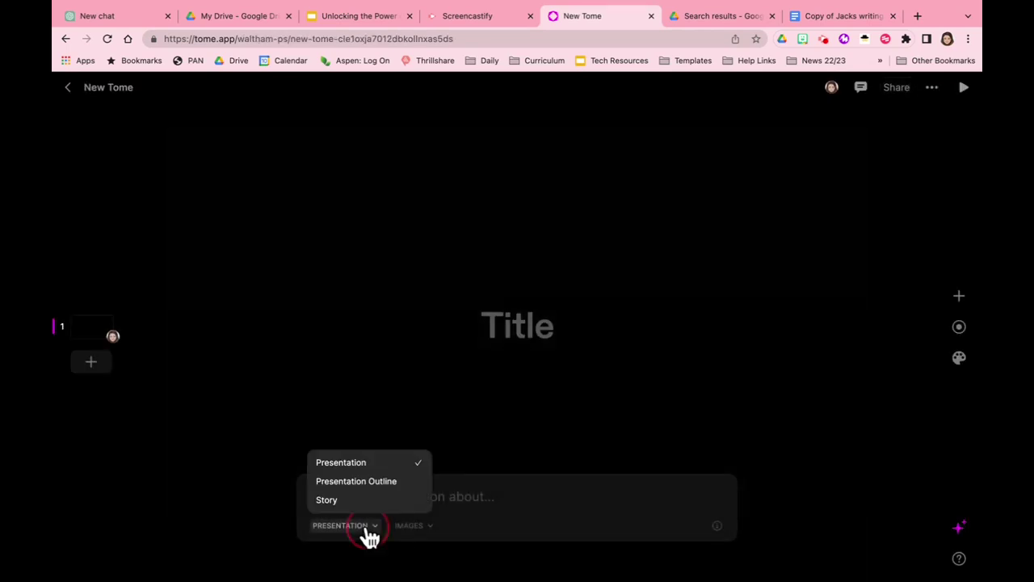
click(368, 481)
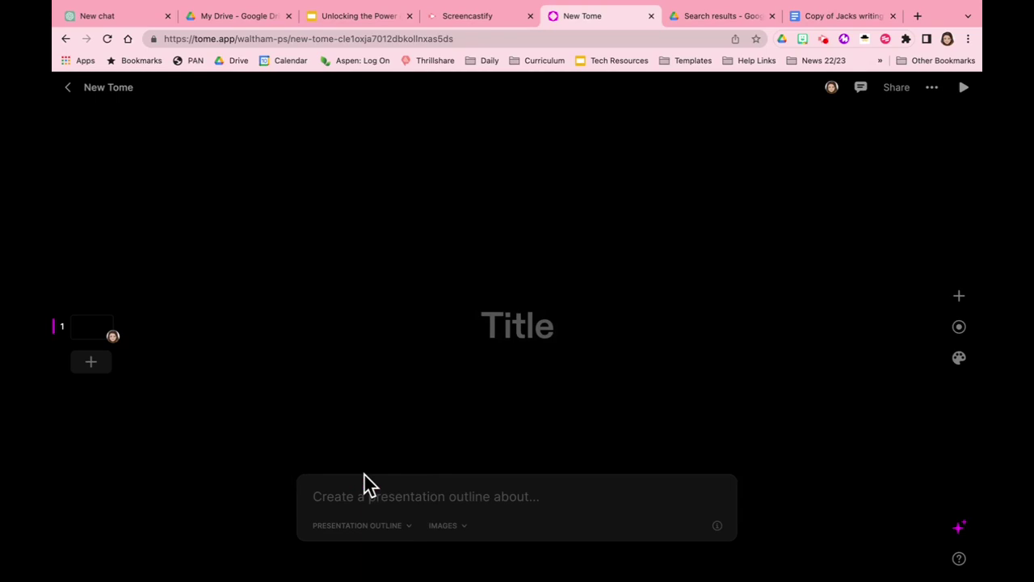
text(Digita)
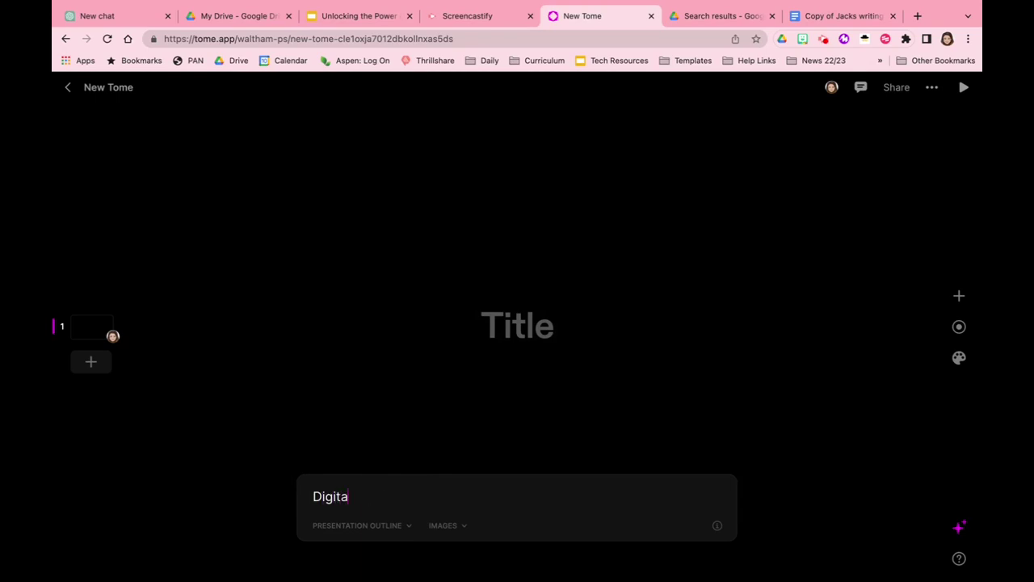
text(l Citizenship)
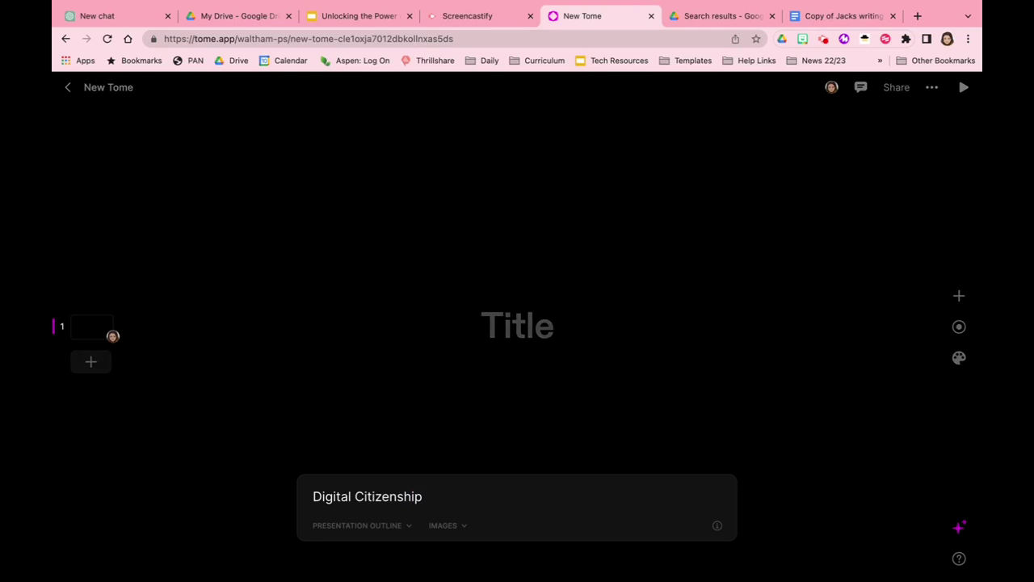
key(Return)
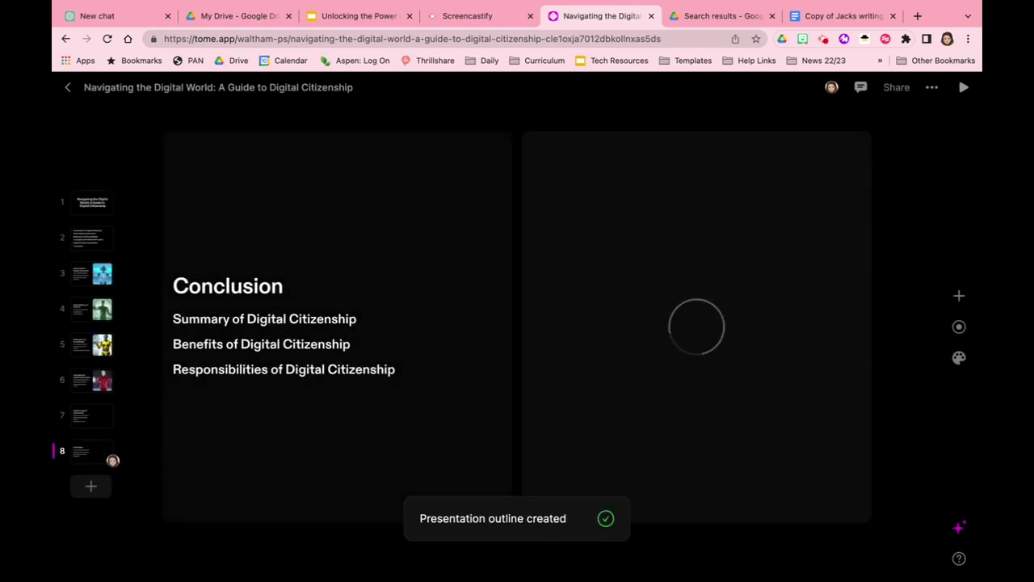
Step: Copy the subheading "What is Digital Citizenship?" from slide 3 and open the existing Digital Citizenship Curriculum conversation in ChatGPT
click(102, 279)
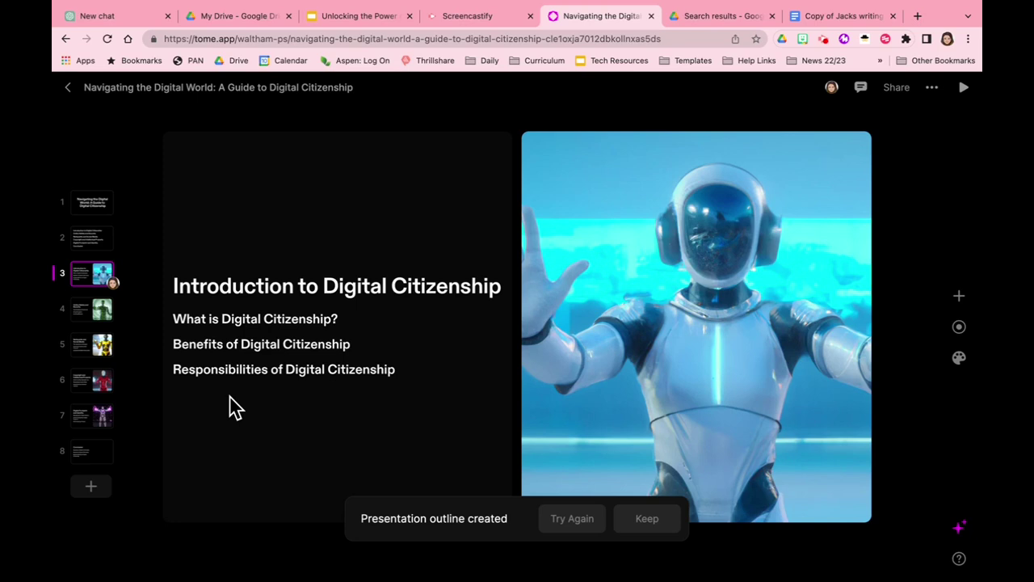
triple_click(257, 318)
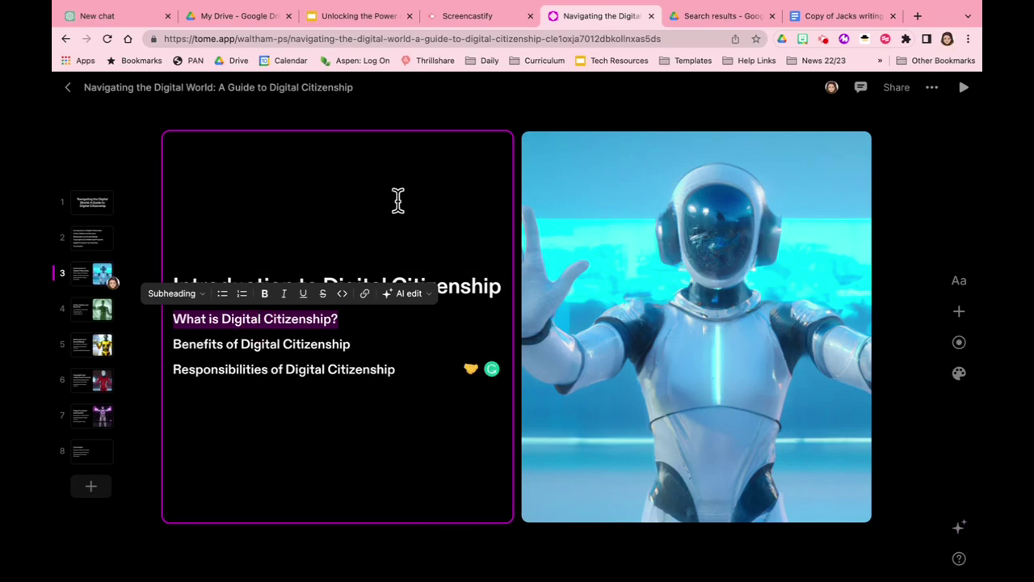
click(121, 16)
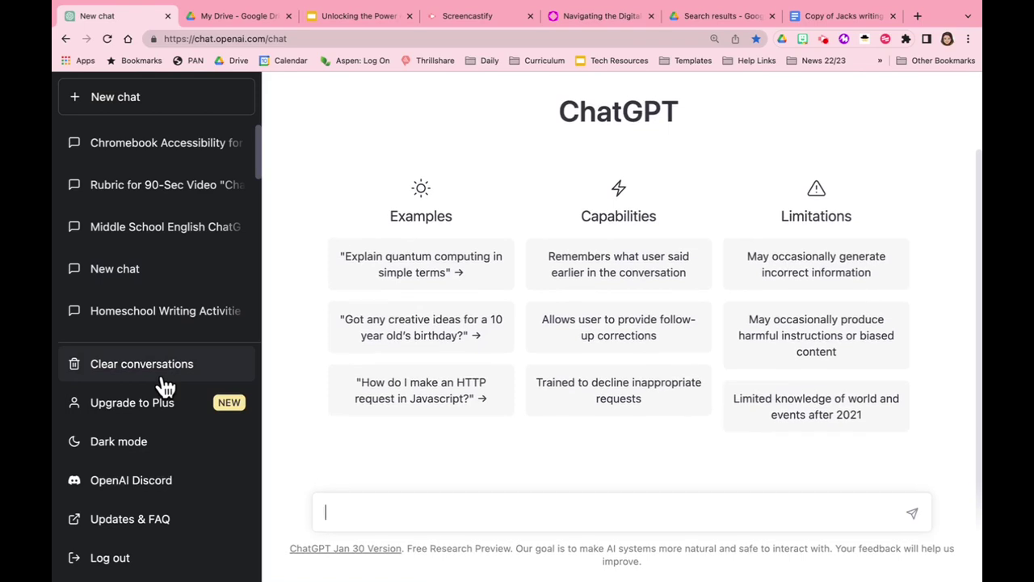
scroll(134, 206, down, 8)
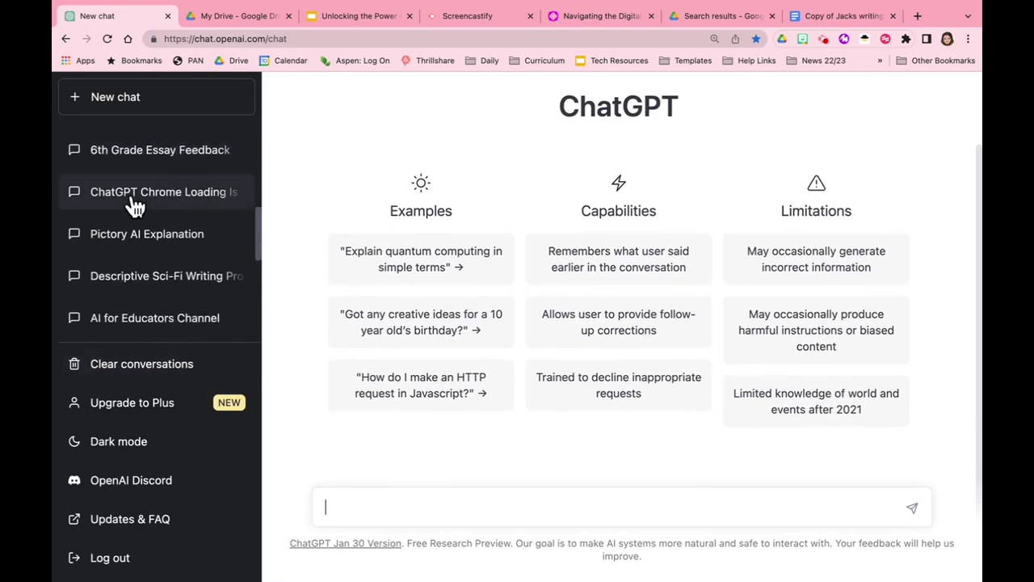
scroll(137, 206, down, 6)
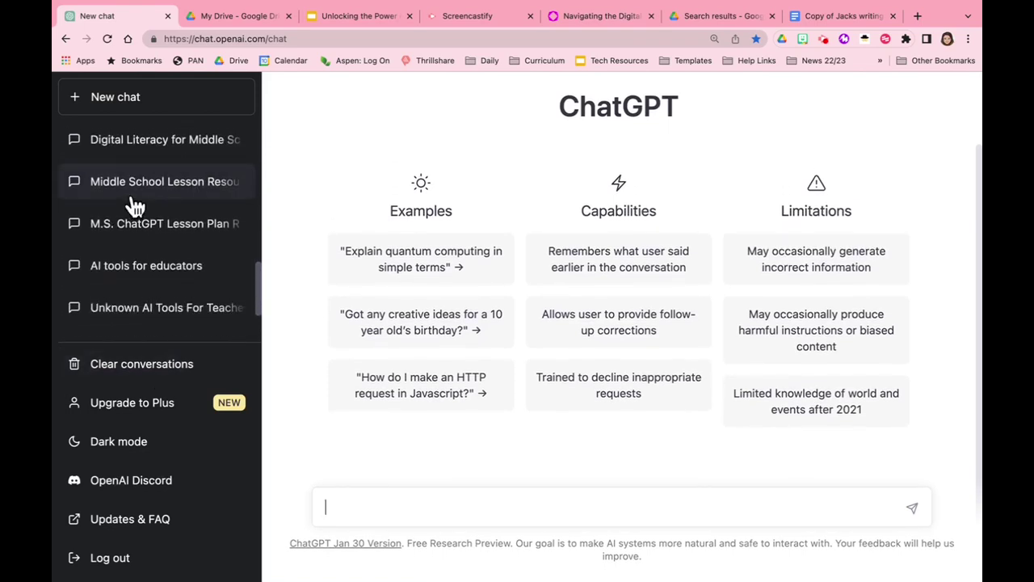
click(130, 252)
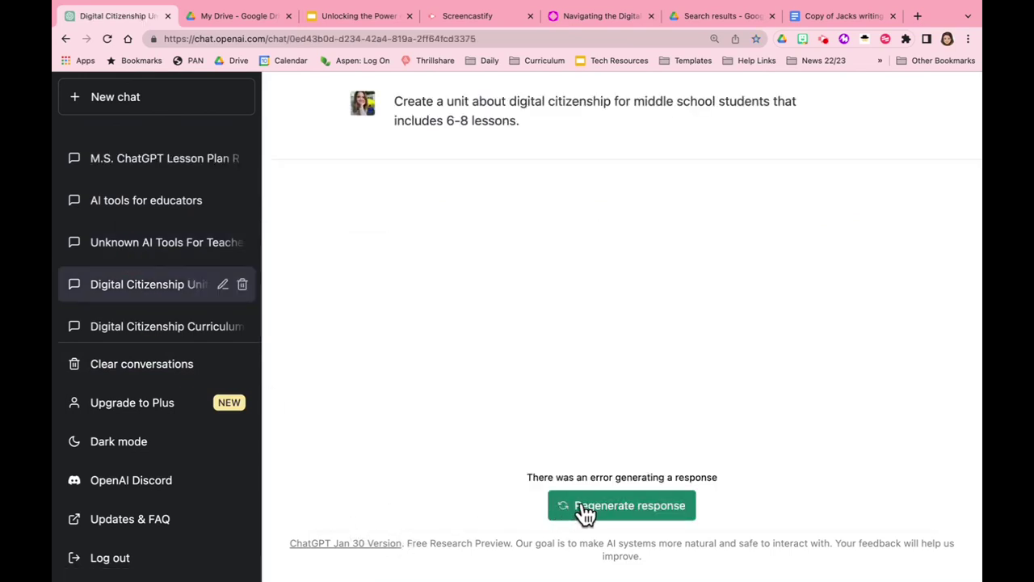
click(178, 327)
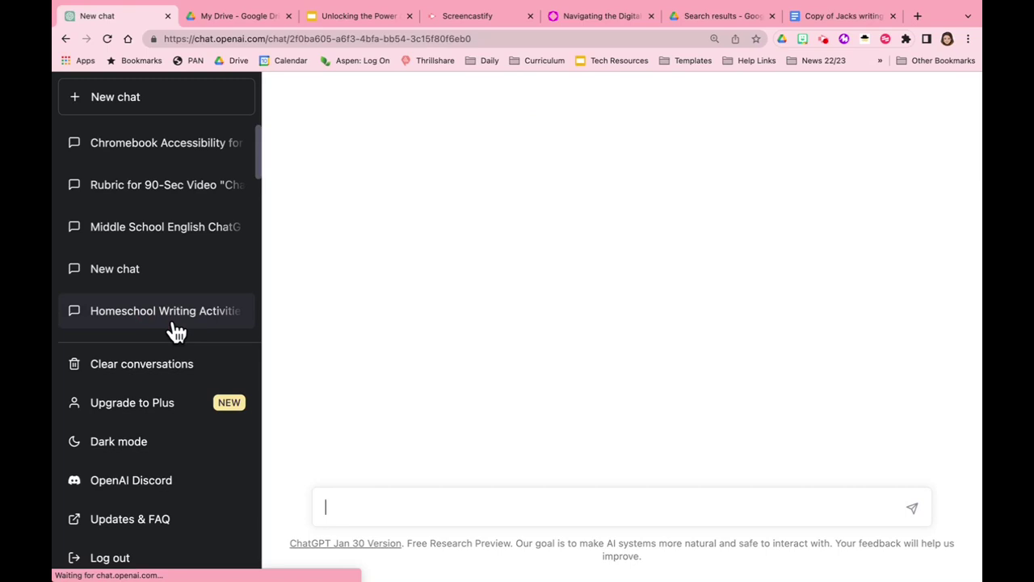
Step: Ask ChatGPT "What is Digital Citizenship?" in the open conversation
click(338, 499)
text(What is Digital Citizenship?)
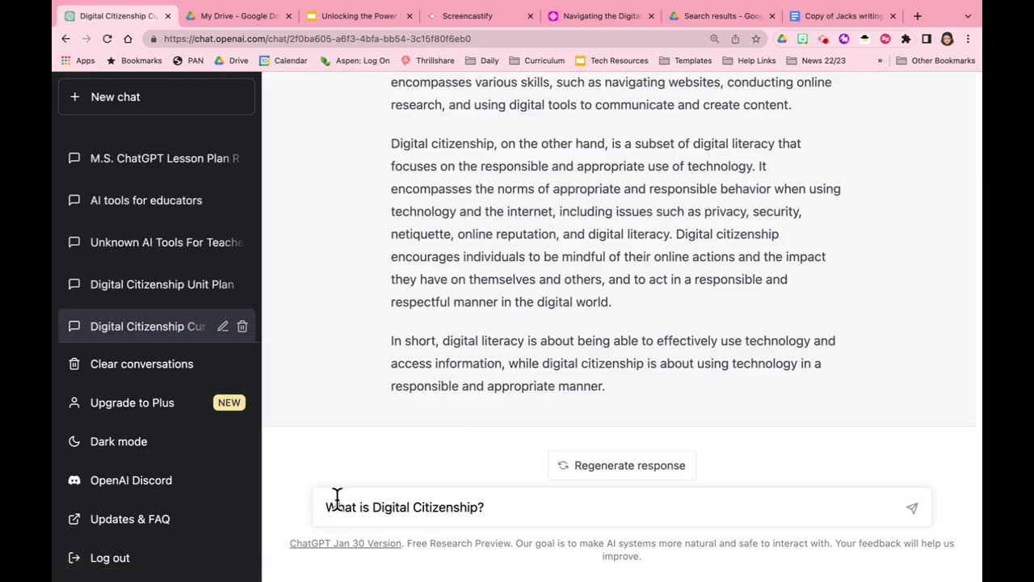
key(Return)
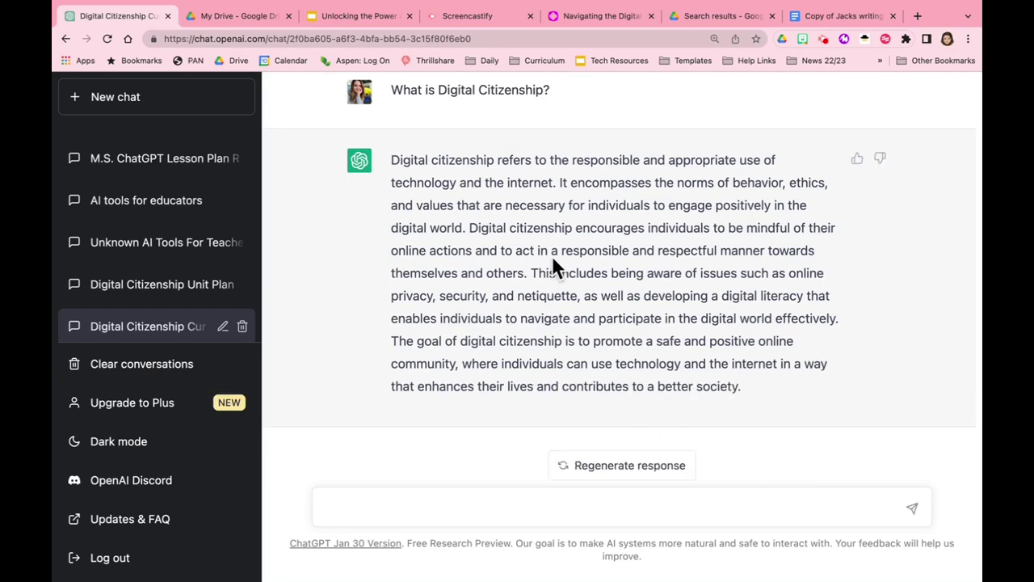
Step: Copy the first three sentences of the answer, ending with "themselves and others.", and return to the tome
drag(388, 155, 531, 273)
key(super+c)
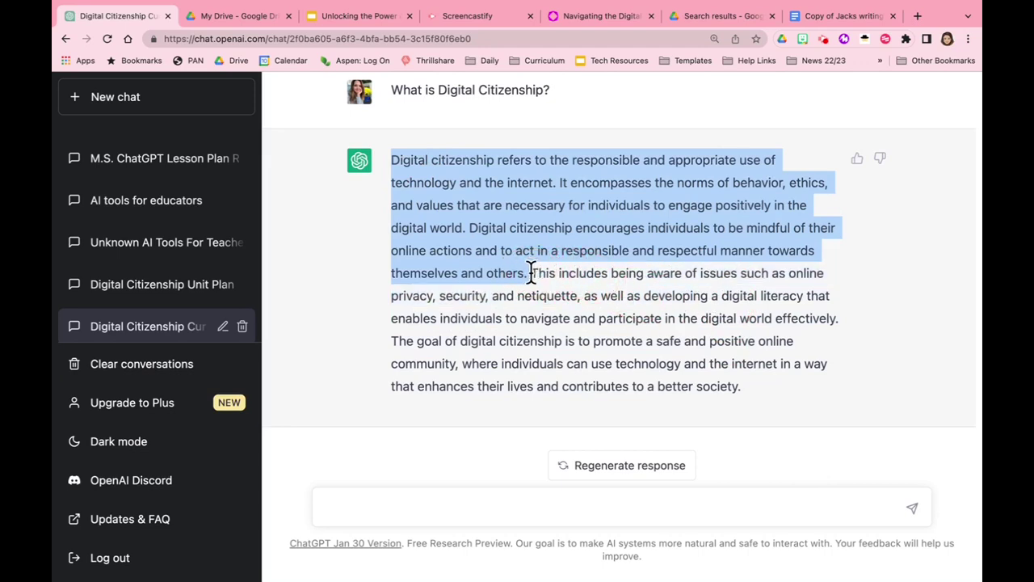
click(598, 24)
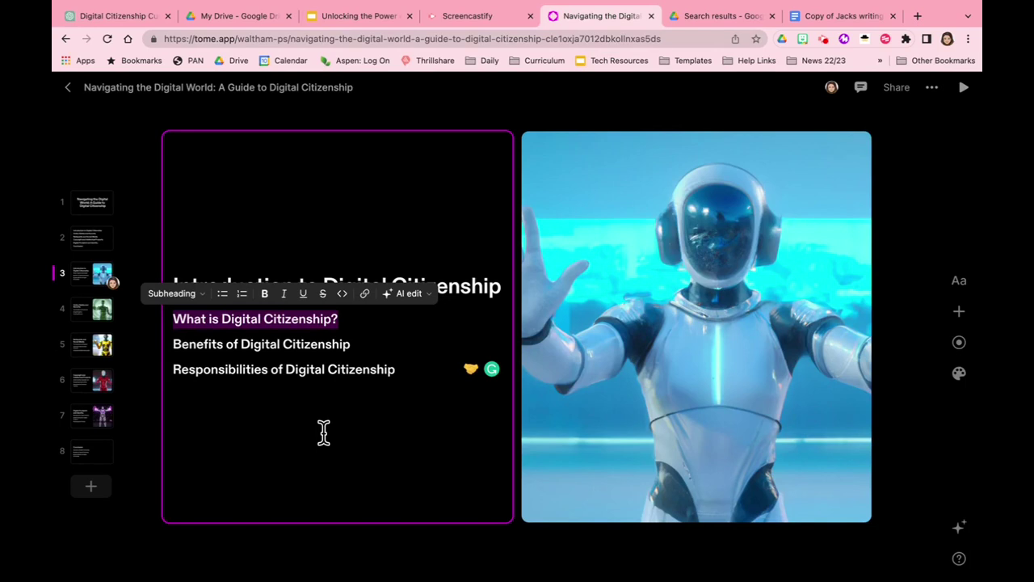
Step: Add a page with the heading, paragraph and image layout after slide 3 and paste the copied definition as its heading
click(90, 490)
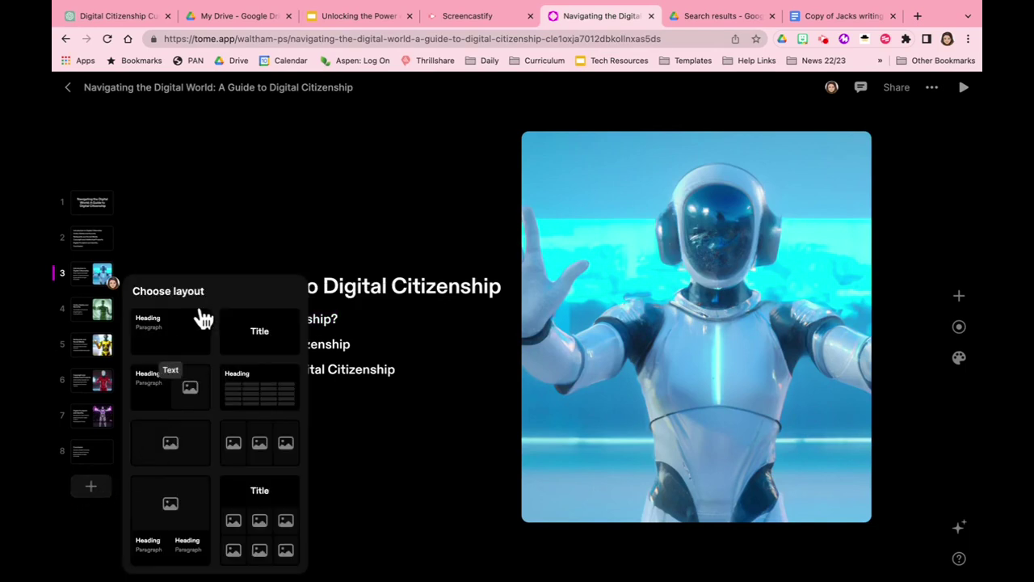
click(165, 390)
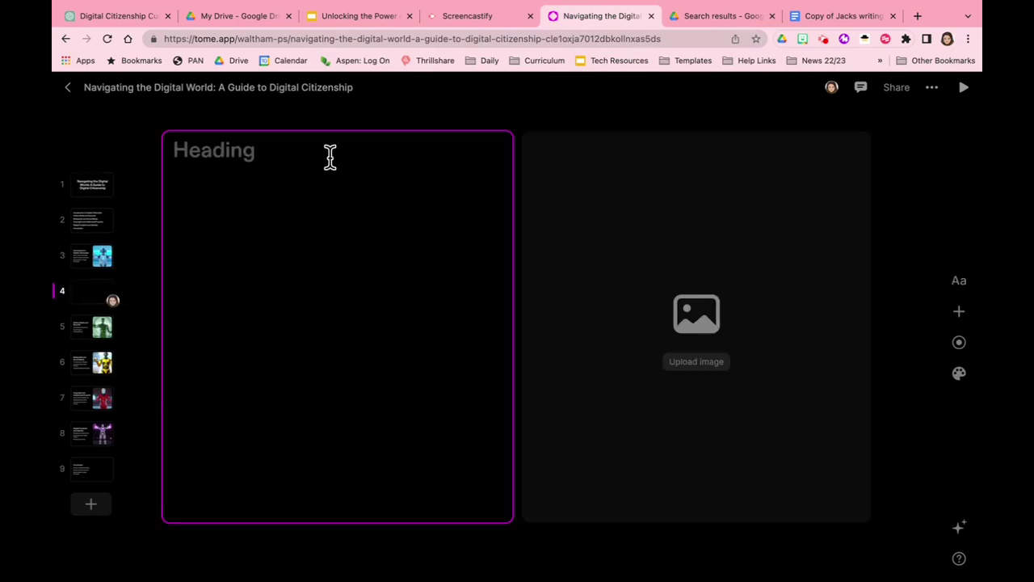
click(257, 147)
key(super+v)
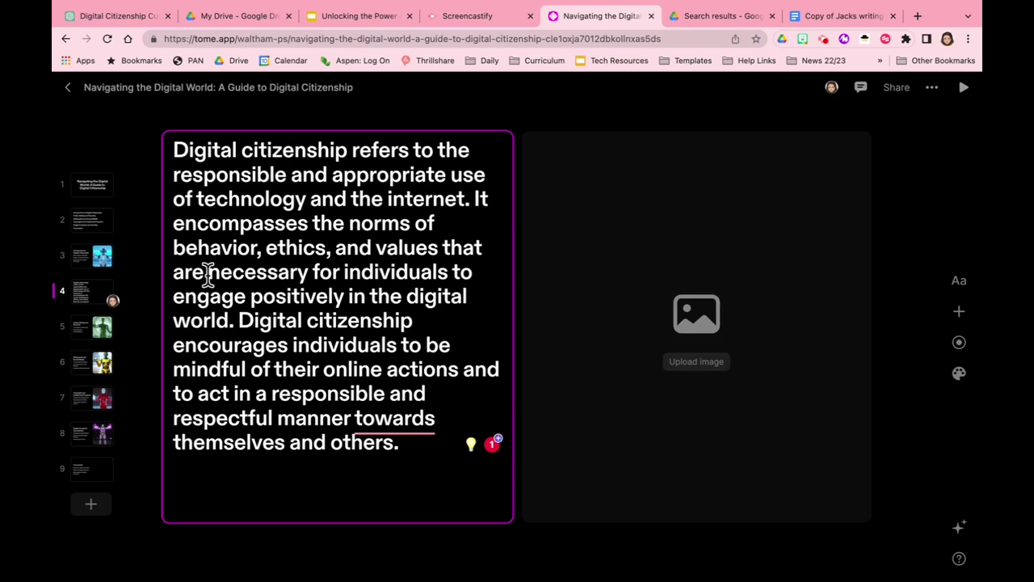
Step: Try moving the Conclusion page to directly after slide 3 and compare it with the introduction page
drag(88, 480, 92, 282)
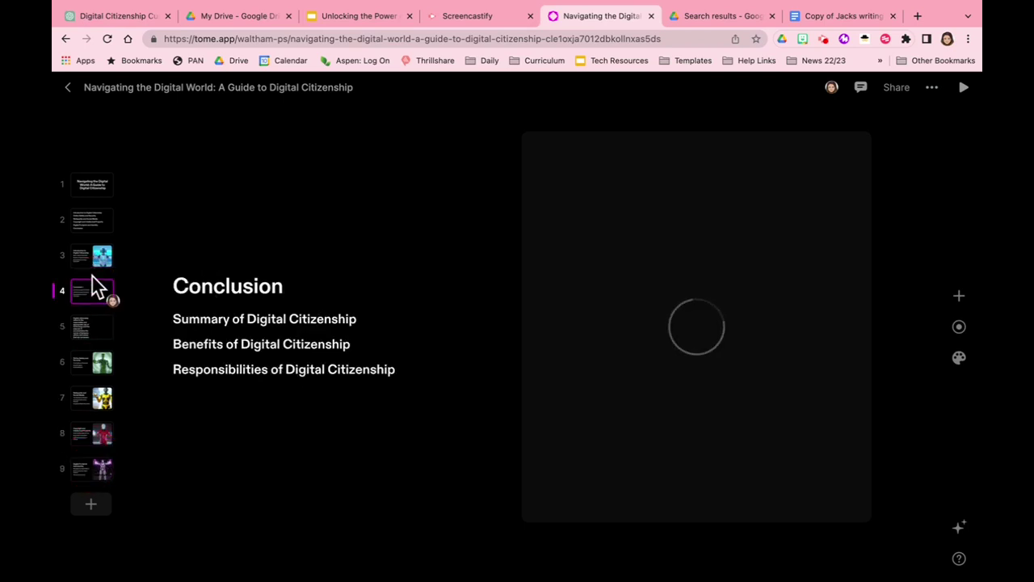
click(95, 264)
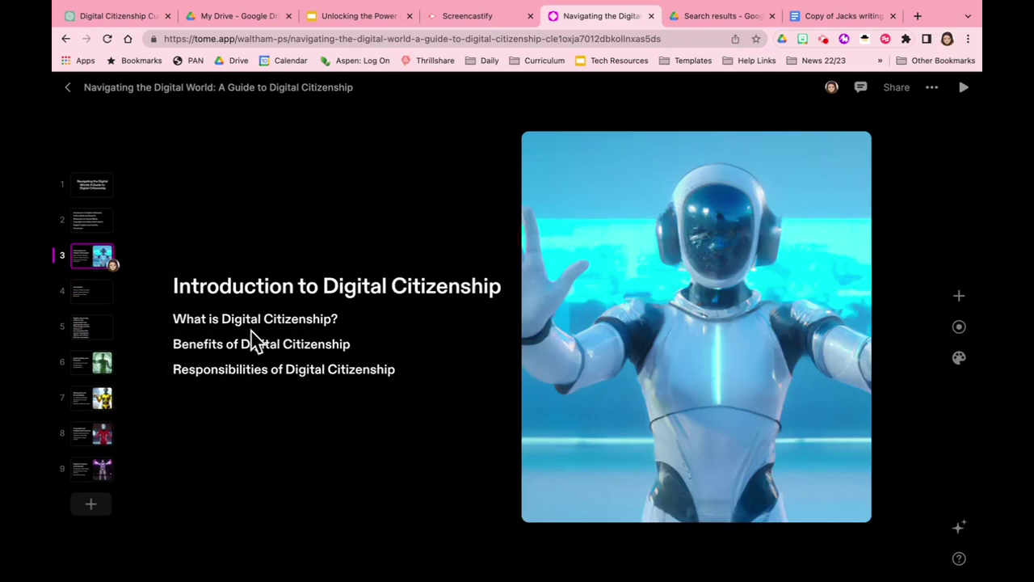
click(85, 296)
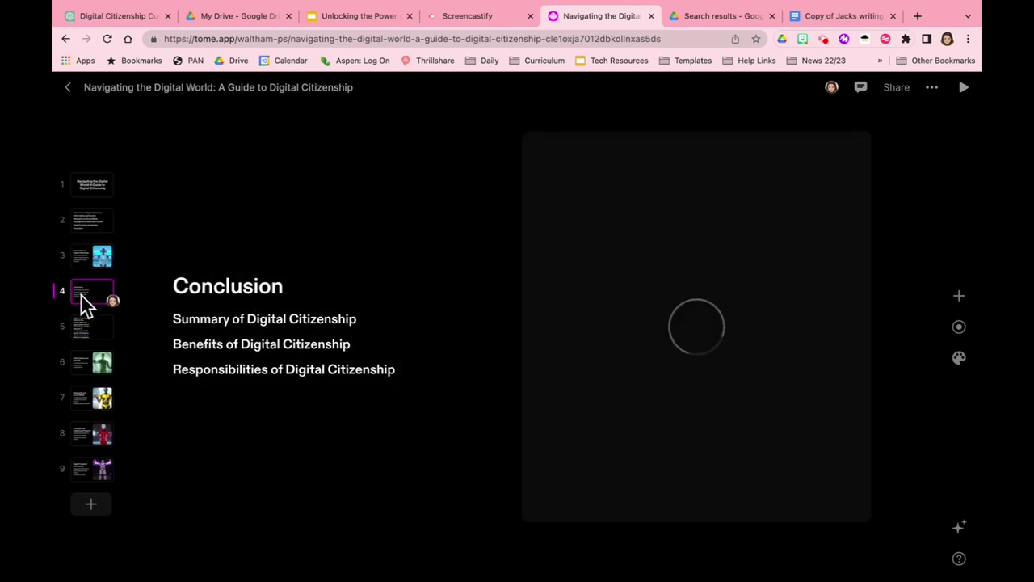
click(88, 263)
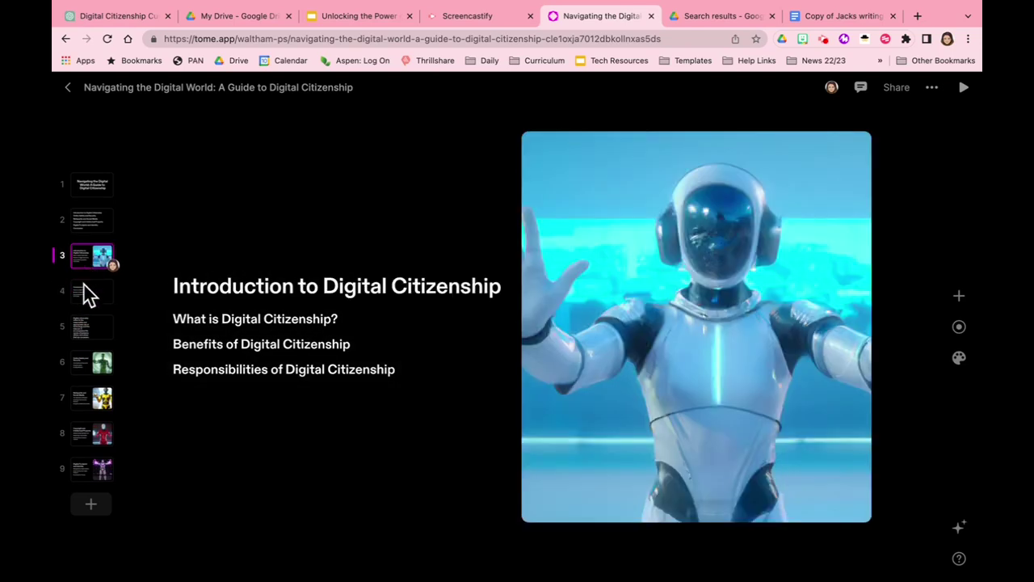
Step: Try swapping the outline page with the introduction page, and put the two back in their original order
click(87, 224)
drag(83, 226, 104, 265)
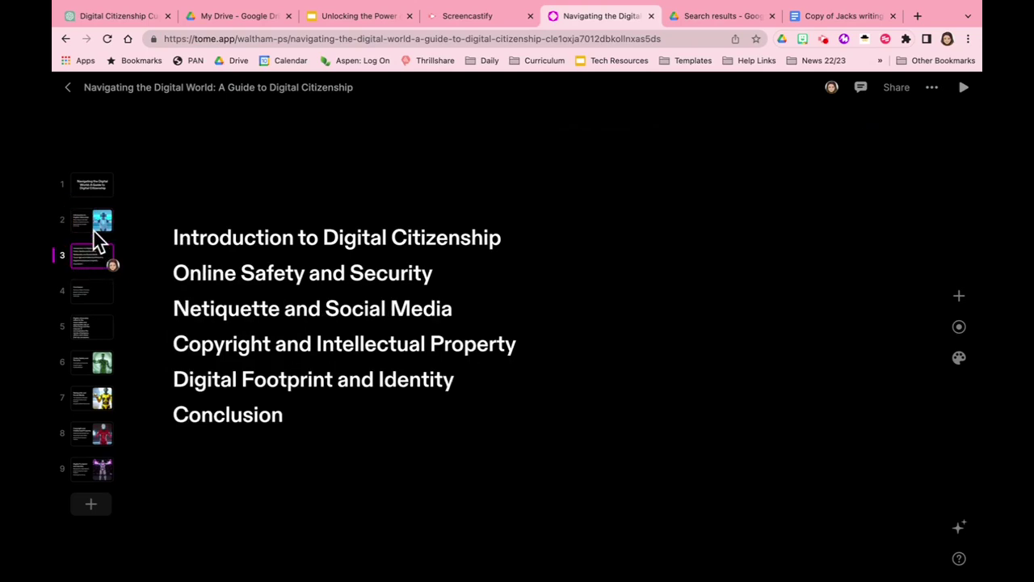
click(97, 239)
click(89, 264)
drag(85, 266, 89, 216)
click(76, 263)
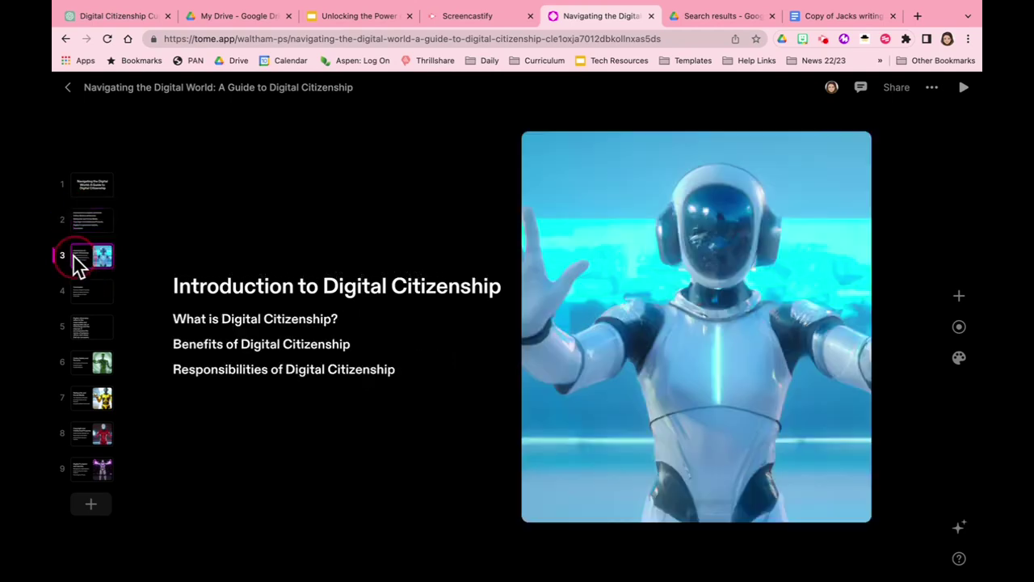
Step: Move the Conclusion page back to the end of the tome and open the pasted definition page
click(77, 299)
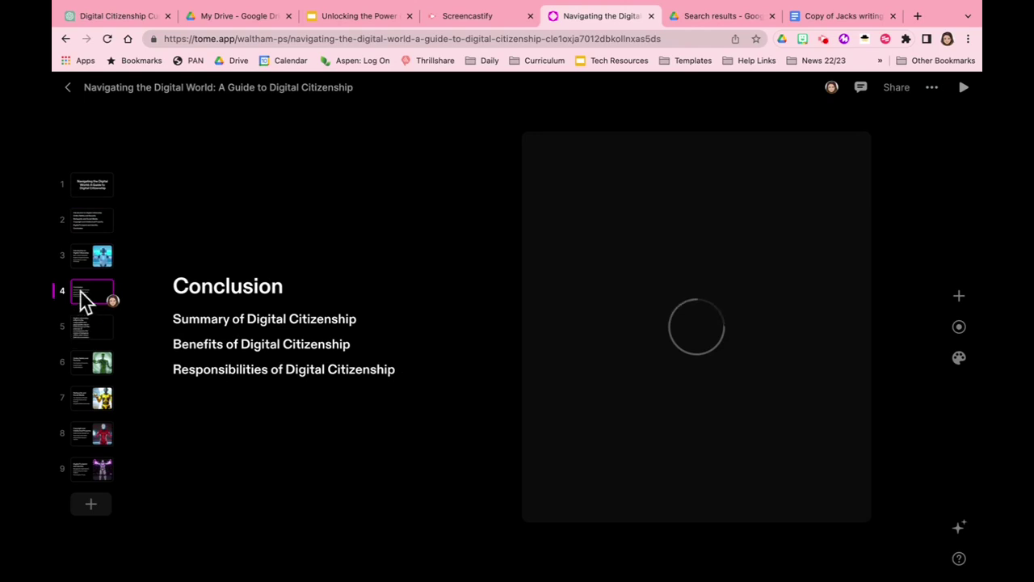
drag(83, 299, 78, 504)
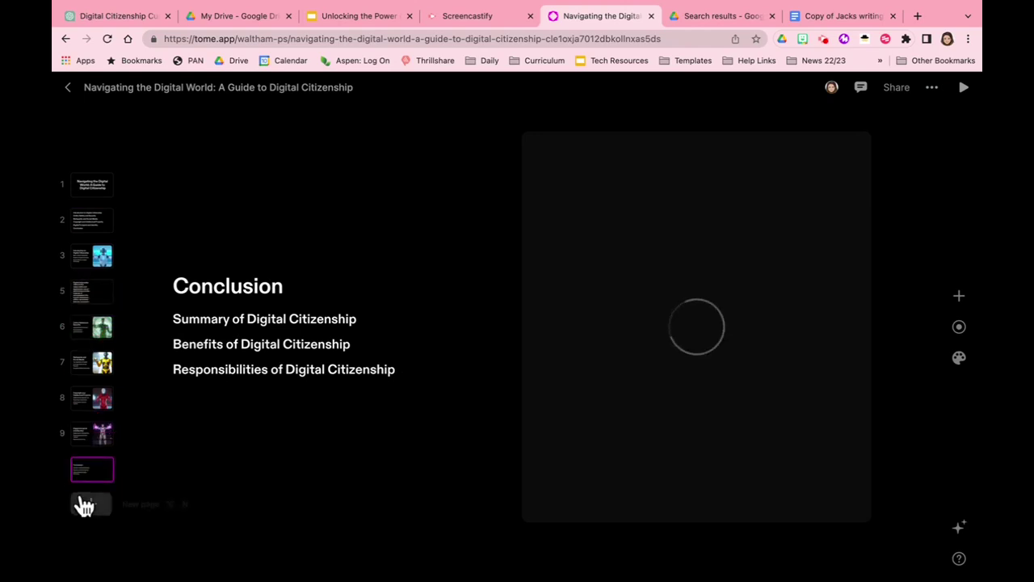
click(79, 301)
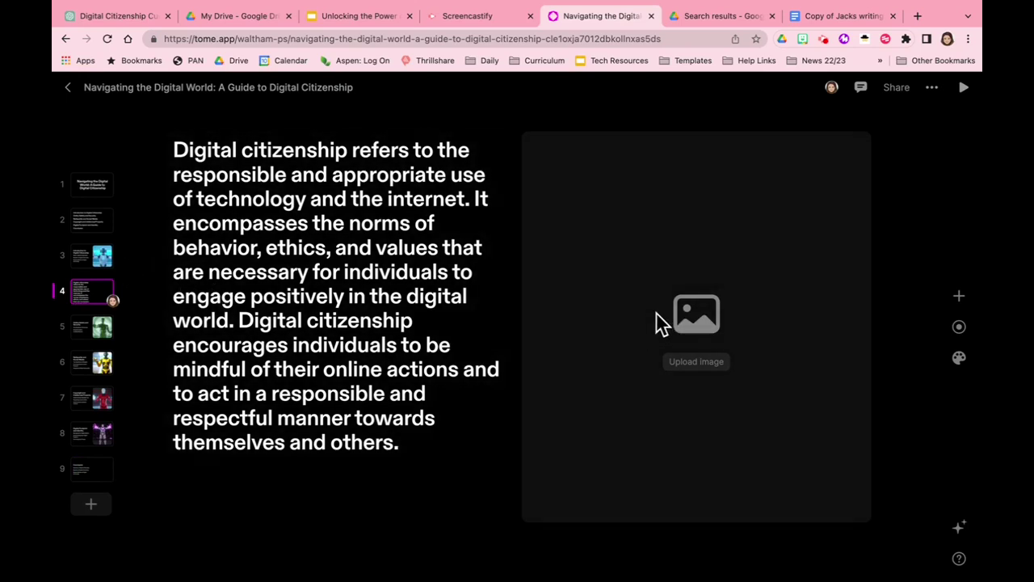
Step: Review the subtopics listed on the Introduction to Digital Citizenship page
click(83, 257)
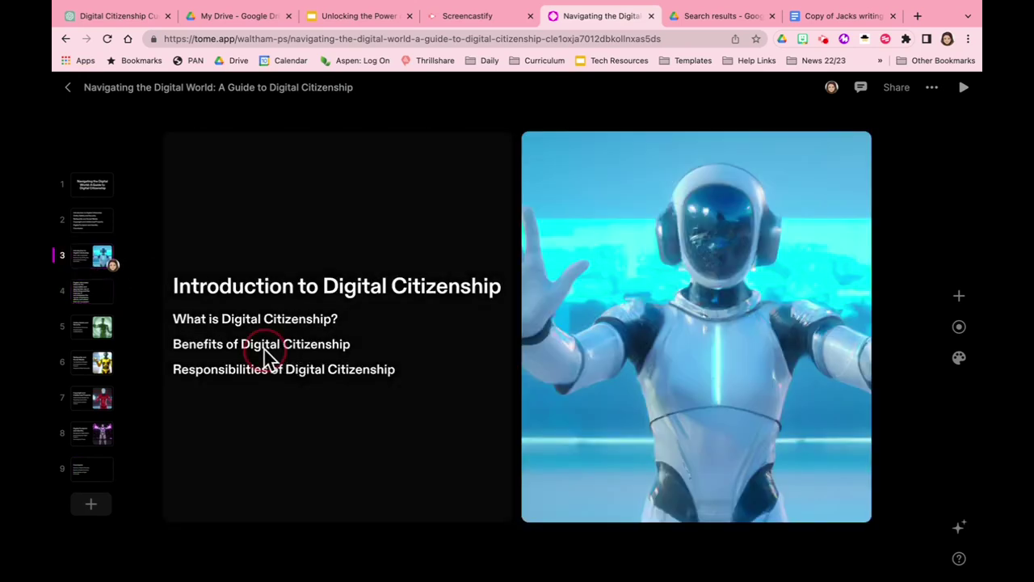
click(282, 369)
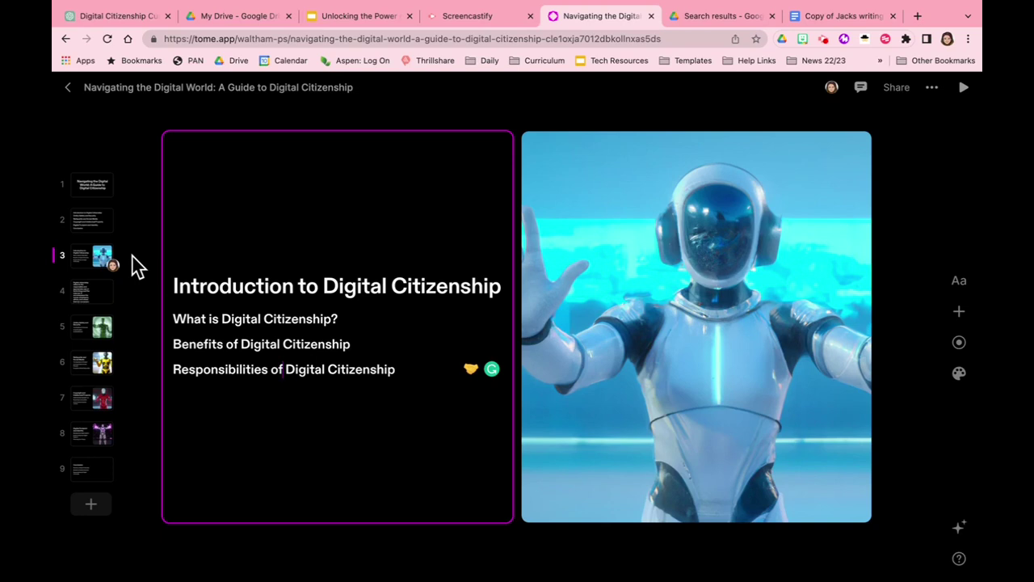
click(89, 275)
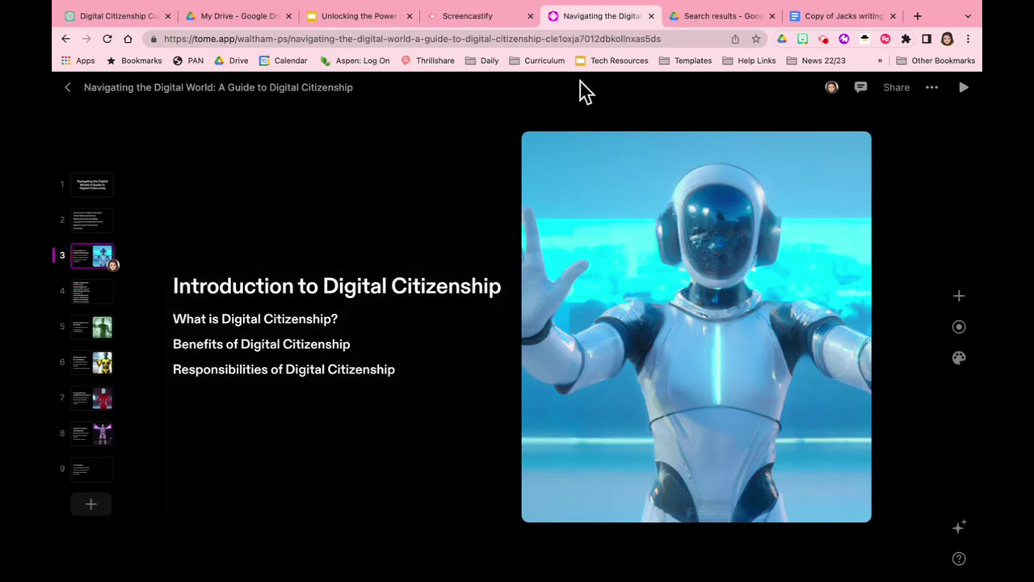
Step: Switch to ChatGPT and send the prompt "Rewrite using relaxed tone appropriate for middle school students."
click(127, 17)
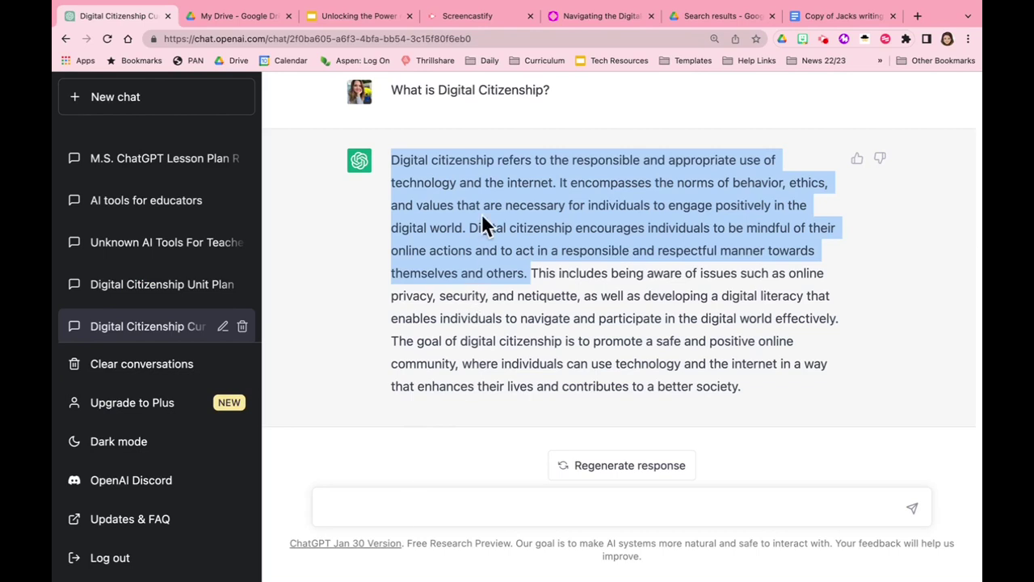
click(347, 505)
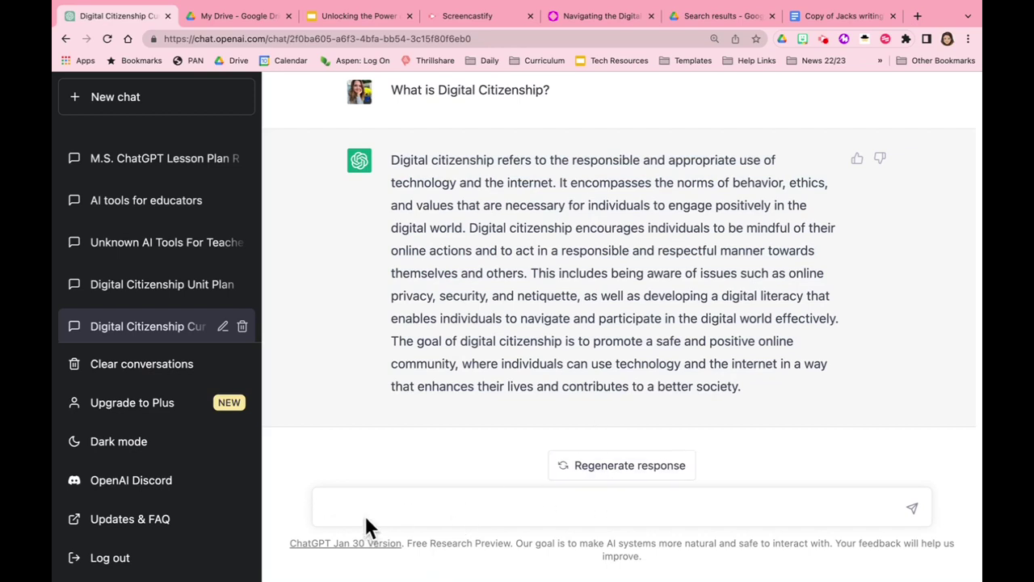
text(W)
key(BackSpace)
text(Rewrite using relaxed tone a)
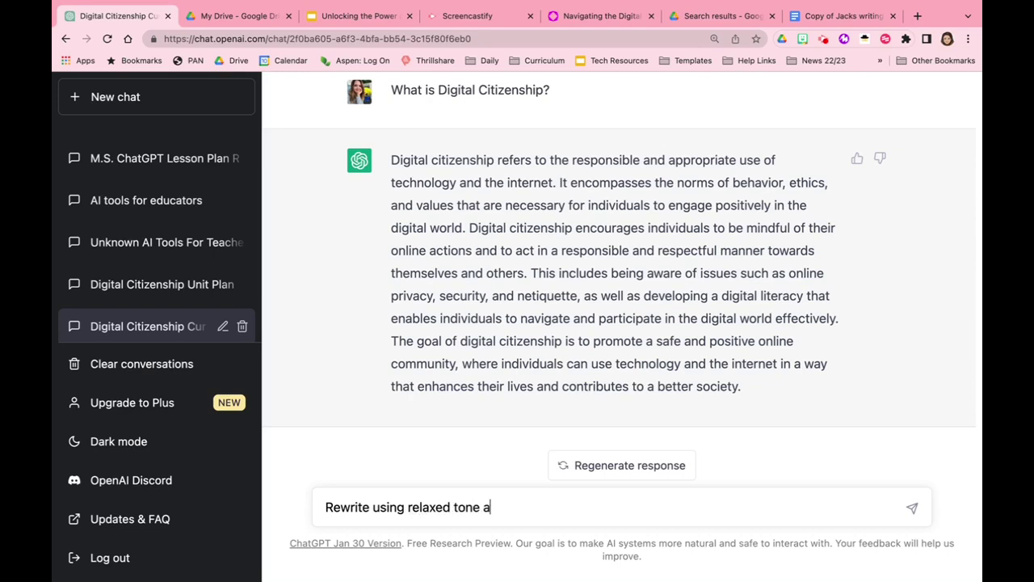
text(ppropriate for middle scho)
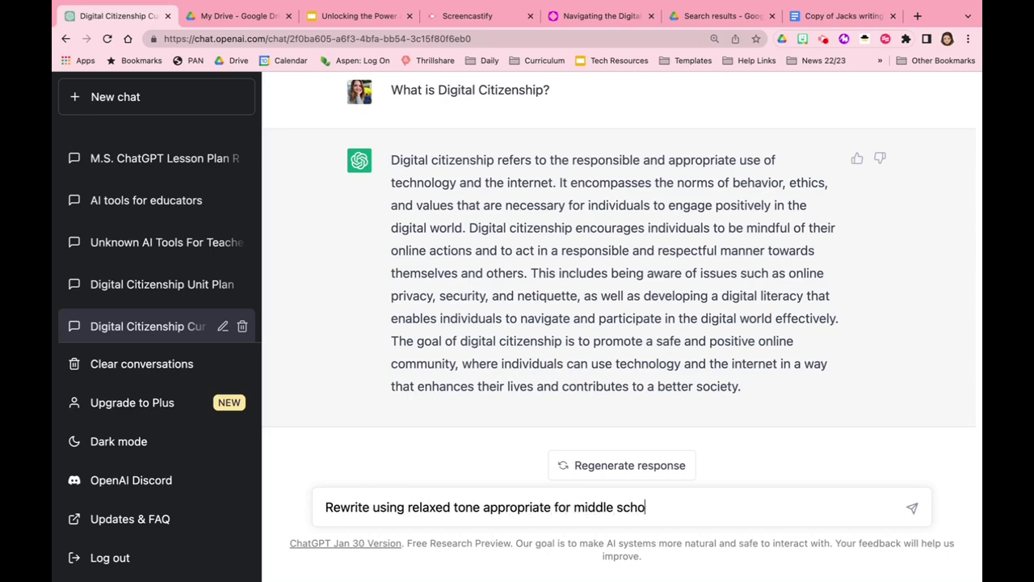
text(ol students.)
key(Return)
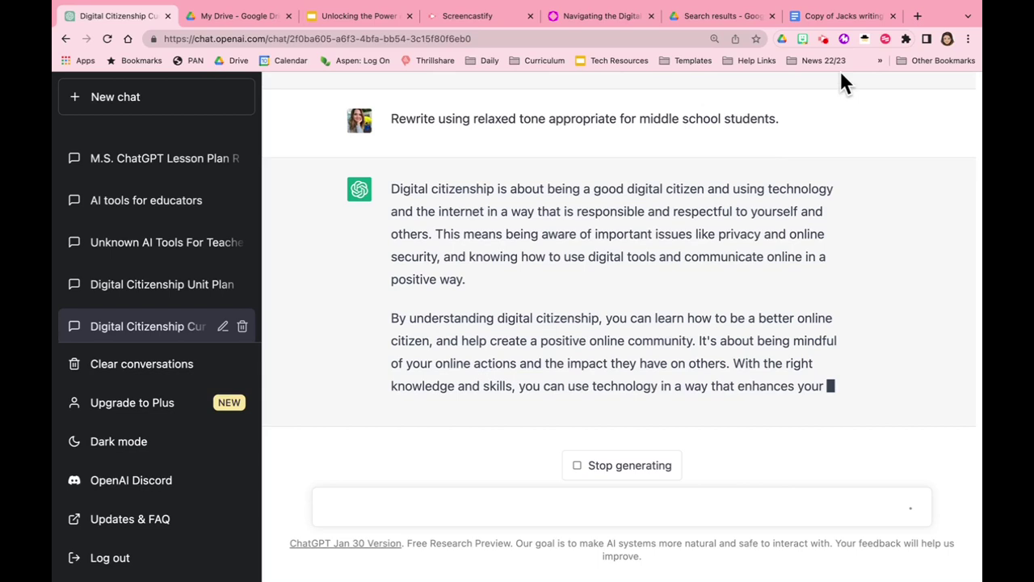
Step: Return to the Digital Citizenship tome and open its title page
click(628, 18)
click(100, 191)
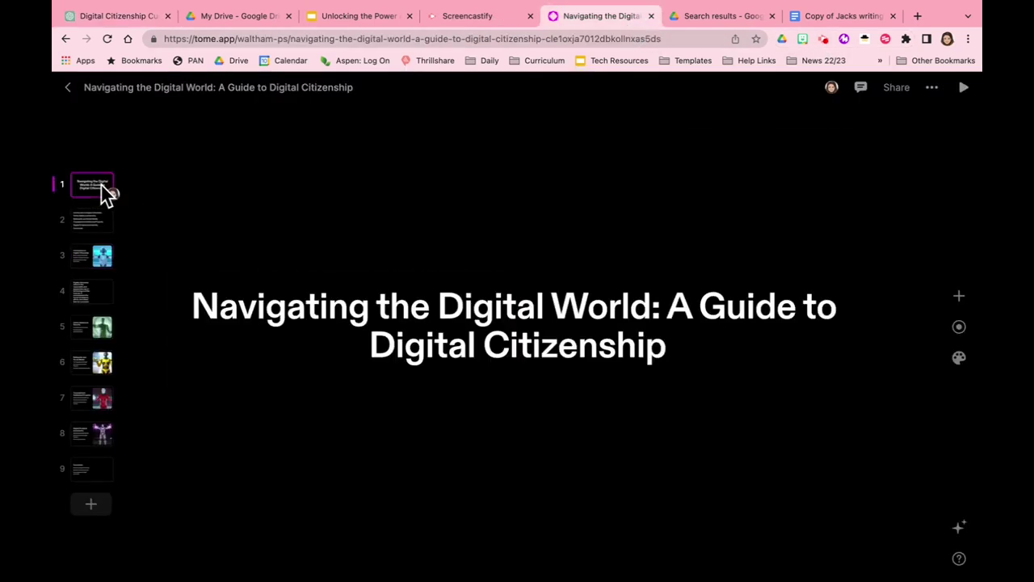